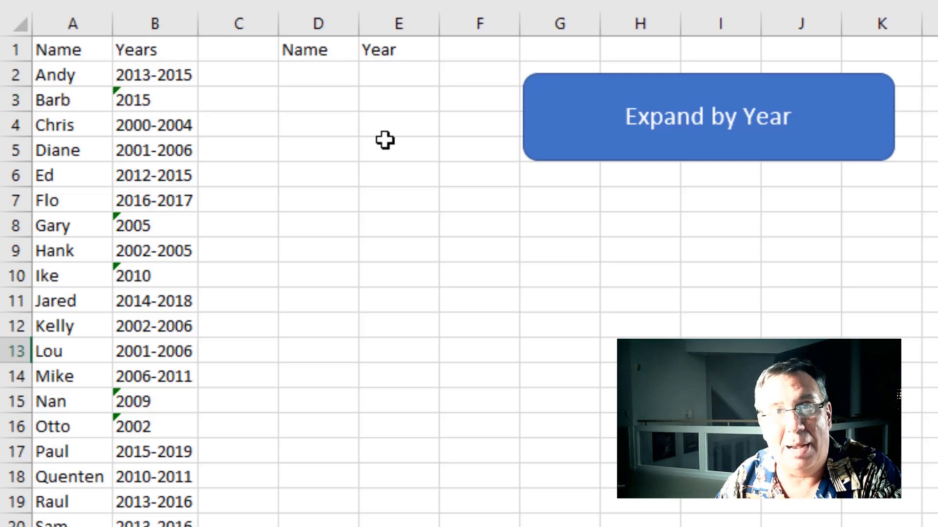
- Review and run the ExpandByYear macro to fill columns D and E with name-year rows
{"action": "key", "text": "alt+F11"}
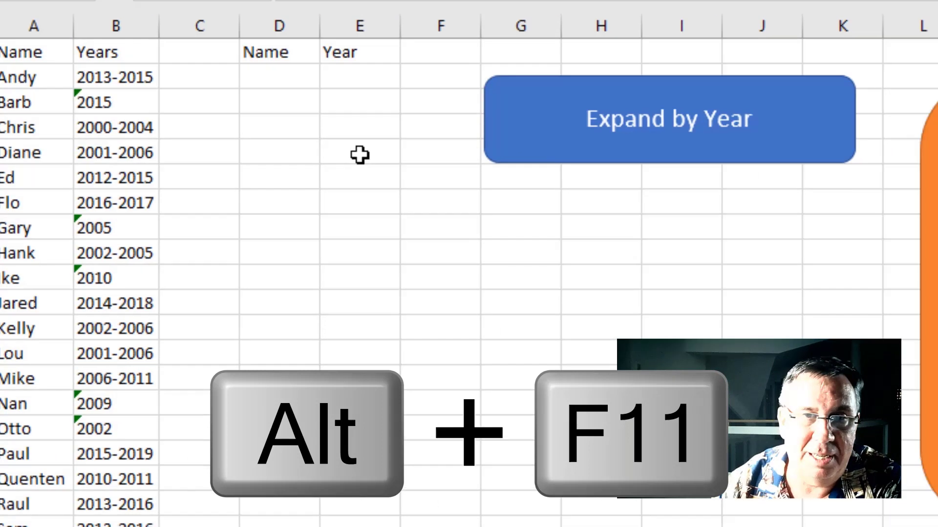
{"action": "key", "text": "alt+F11"}
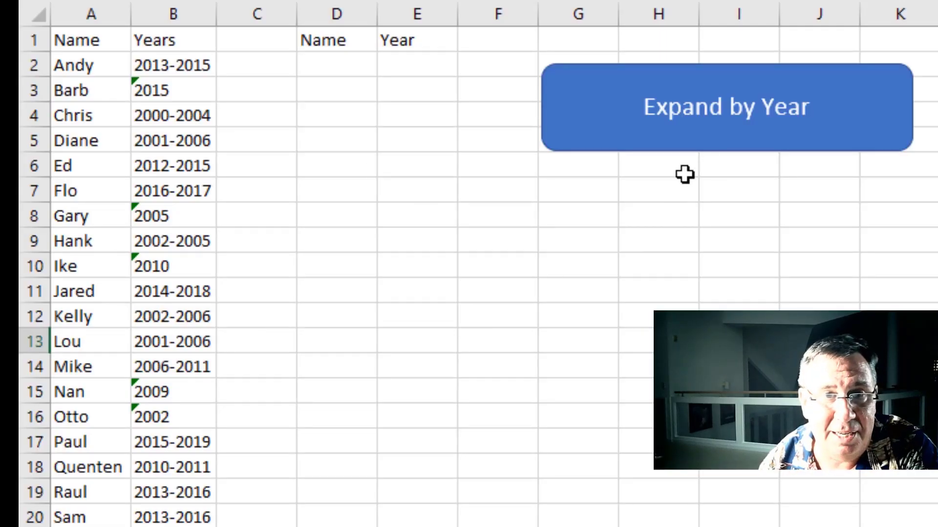
{"action": "left_click", "coordinate": [705, 136]}
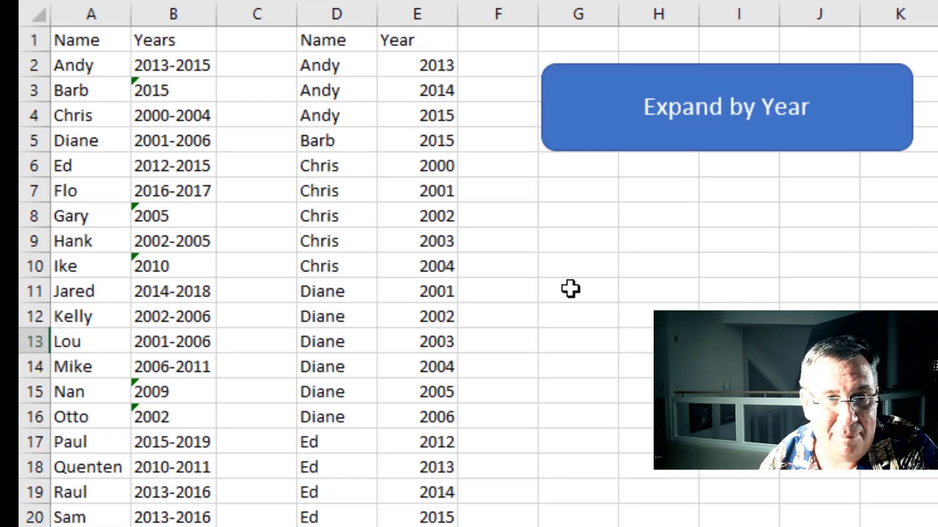
{"action": "scroll", "coordinate": [564, 296], "scroll_direction": "down", "scroll_amount": 4}
{"action": "scroll", "coordinate": [553, 326], "scroll_direction": "down", "scroll_amount": 4}
{"action": "scroll", "coordinate": [548, 347], "scroll_direction": "up", "scroll_amount": 8}
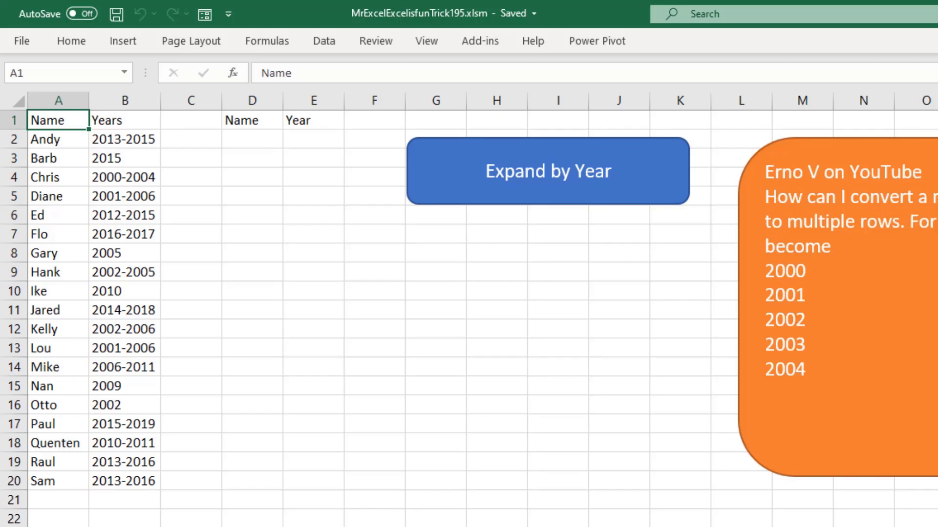
{"action": "left_click", "coordinate": [436, 202]}
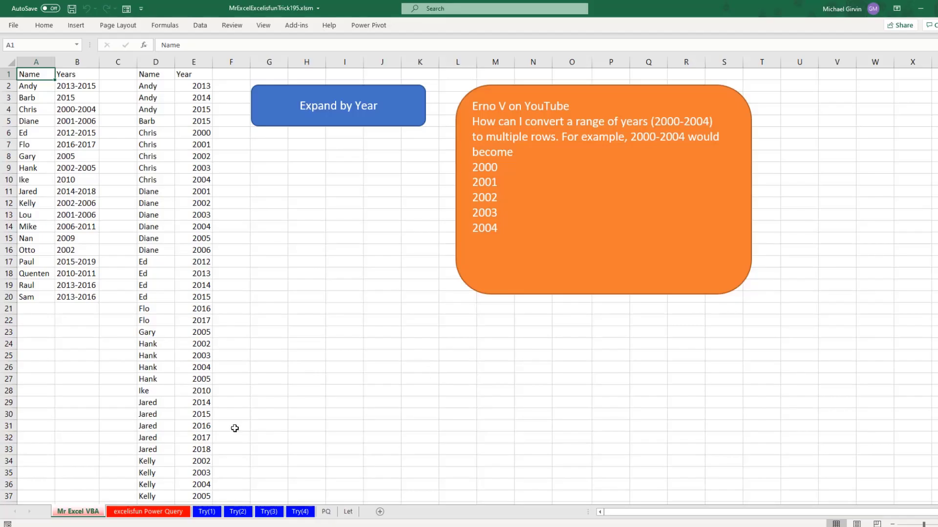
{"action": "left_click", "coordinate": [178, 512]}
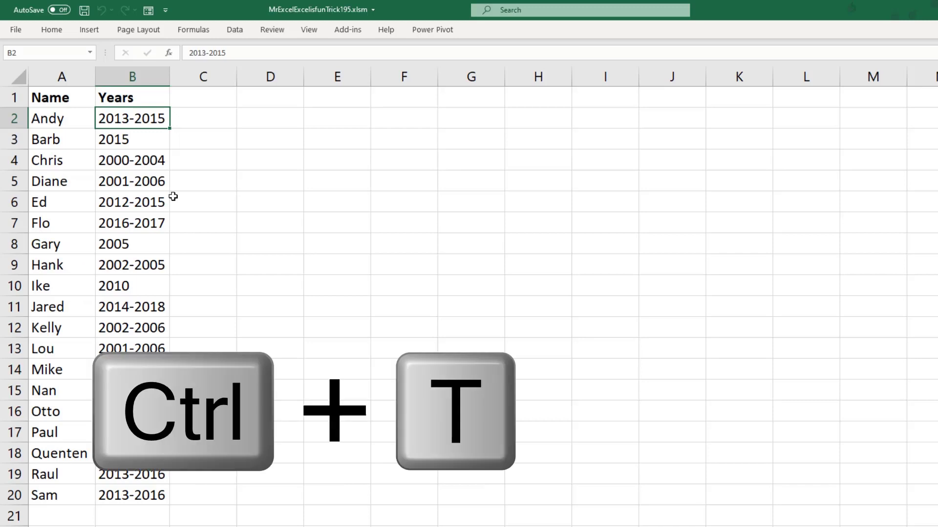
- Convert A1:B20 into a table named NamesYearsStart and load it into the Power Query Editor
{"action": "key", "text": "ctrl+t"}
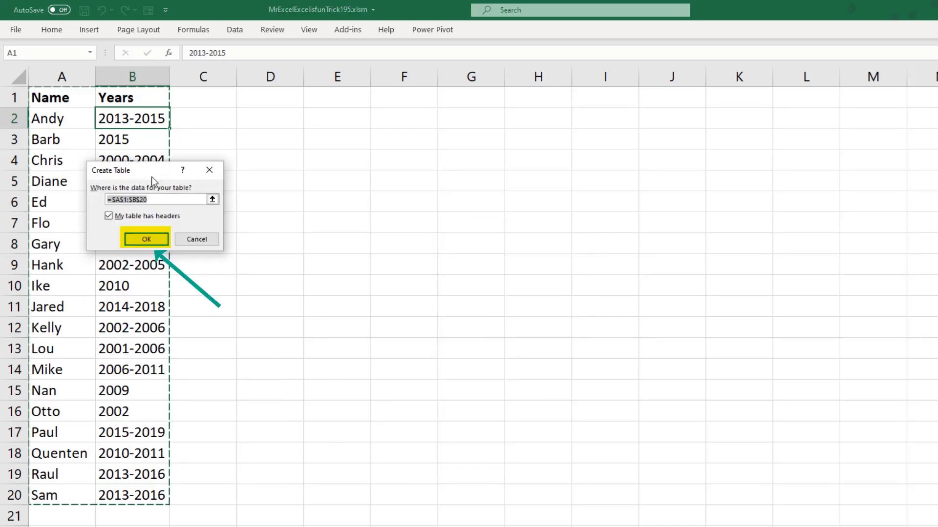
{"action": "key", "text": "Return"}
{"action": "left_click", "coordinate": [493, 29]}
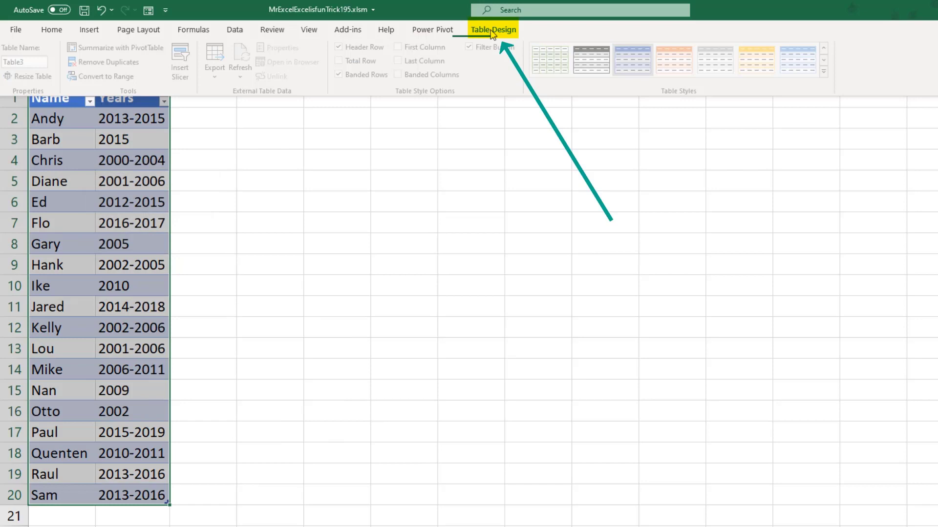
{"action": "left_click", "coordinate": [38, 62]}
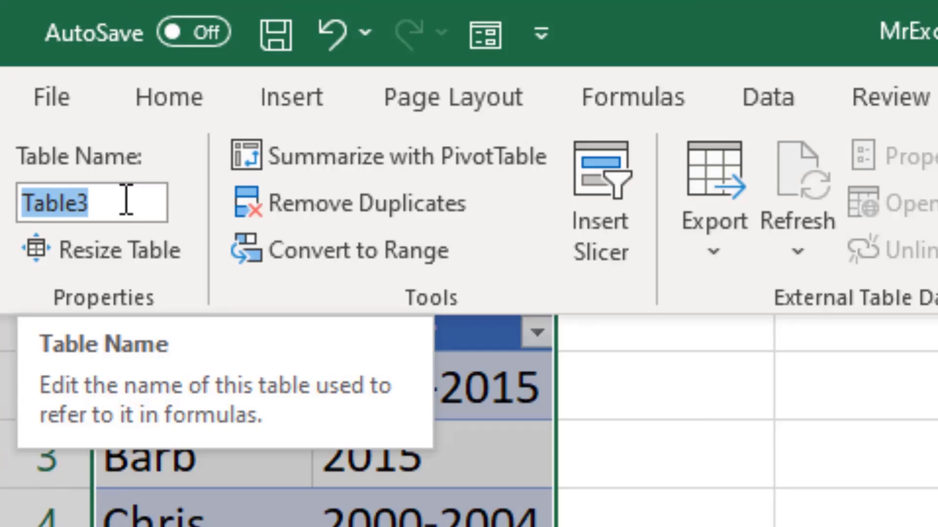
{"action": "type", "text": "NamesYears"}
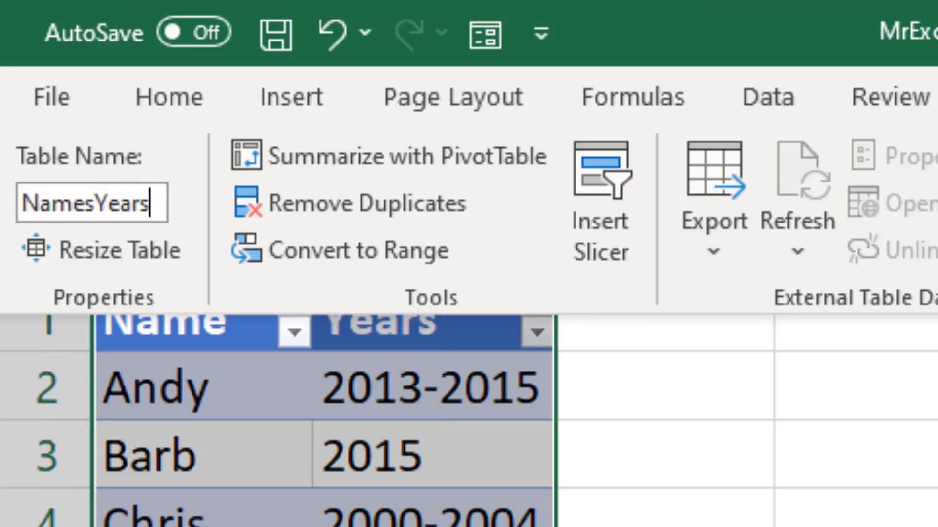
{"action": "type", "text": "Start"}
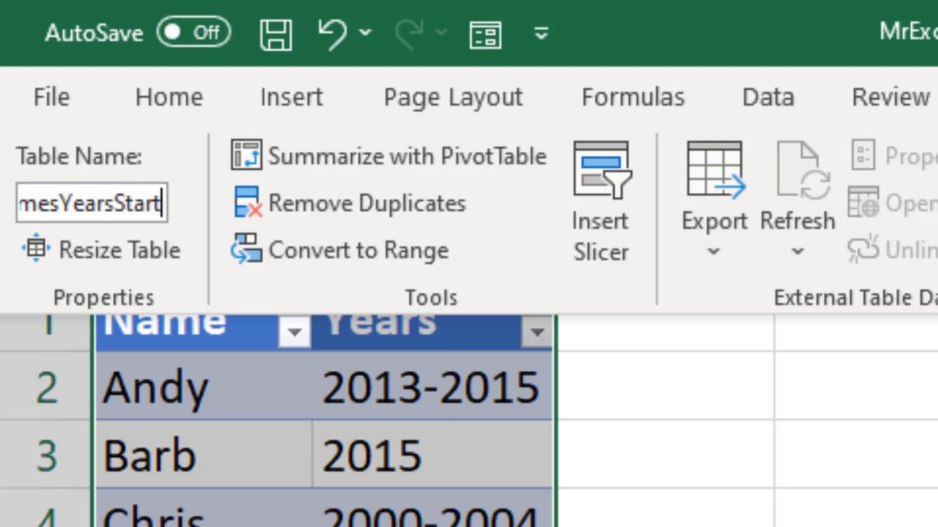
{"action": "key", "text": "Return"}
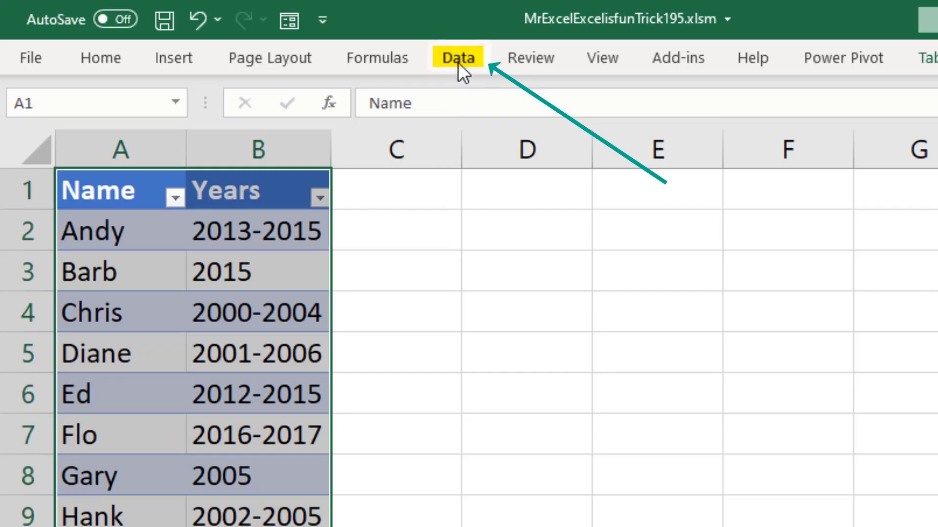
{"action": "left_click", "coordinate": [458, 62]}
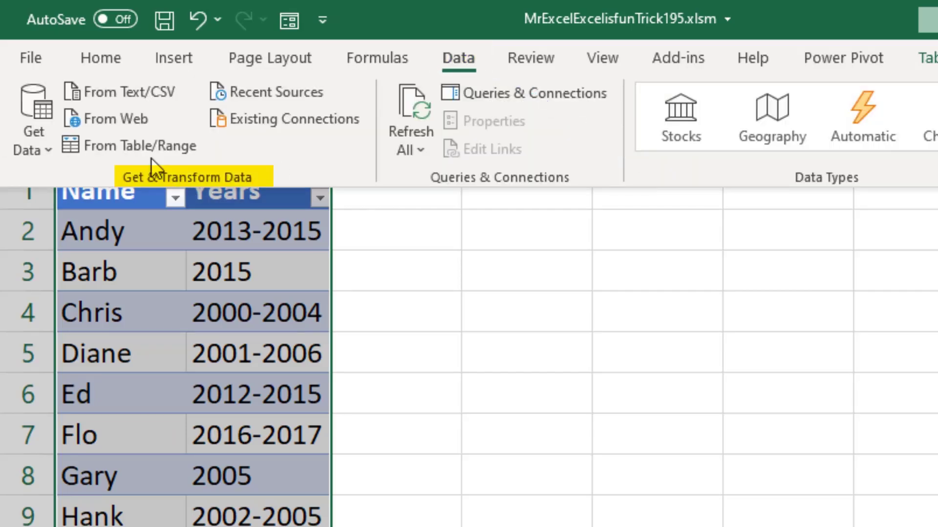
{"action": "left_click", "coordinate": [135, 144]}
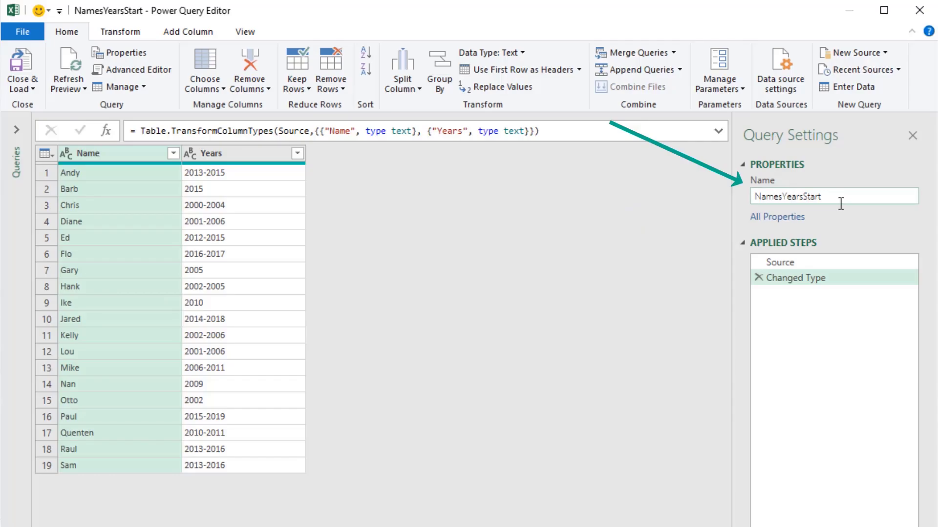
- Name the query NamesYearsFinished and delete the Changed Type step, leaving only Source
{"action": "left_click", "coordinate": [841, 204]}
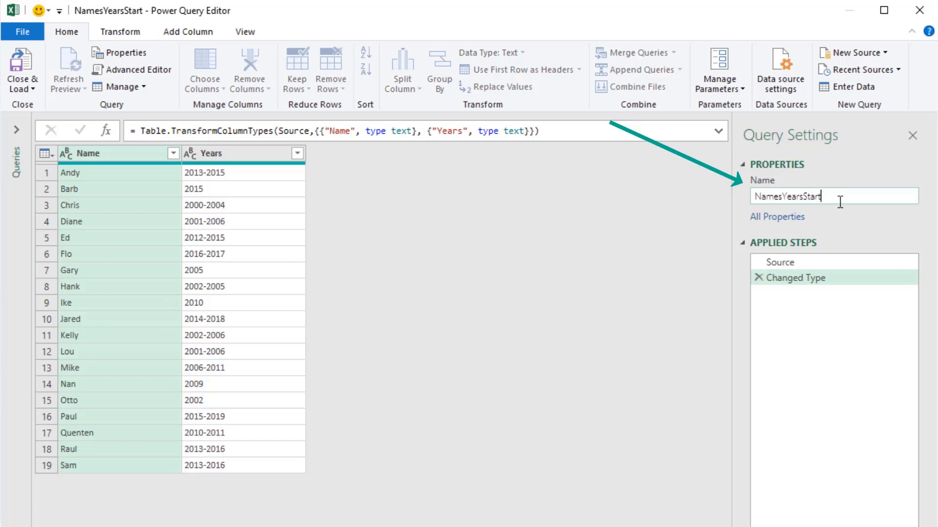
{"action": "key", "text": "BackSpace"}
{"action": "key", "text": "BackSpace"}
{"action": "key", "text": "BackSpace"}
{"action": "type", "text": "Finished"}
{"action": "key", "text": "Return"}
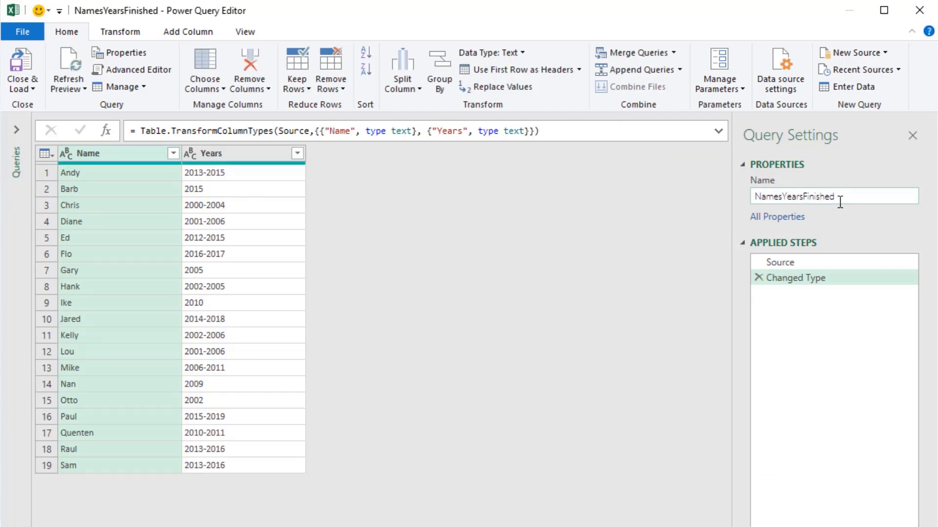
{"action": "left_click", "coordinate": [760, 279]}
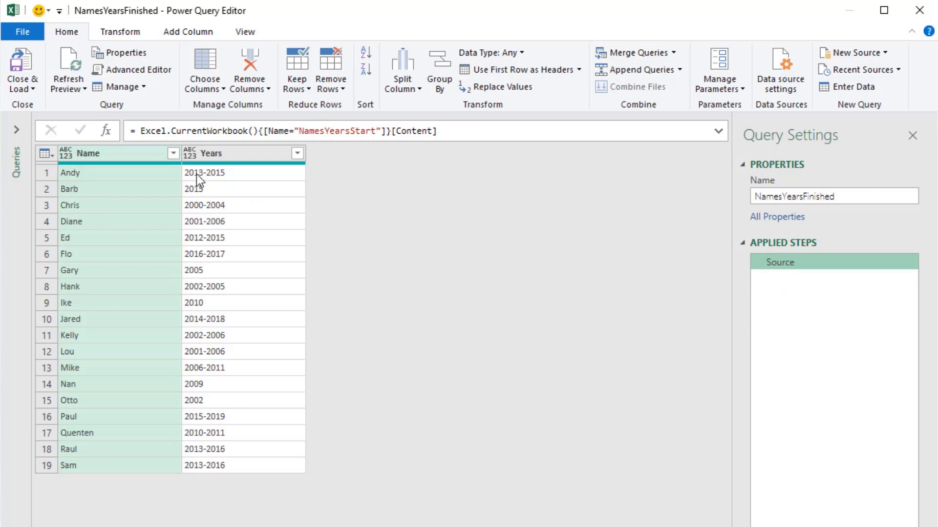
{"action": "left_click", "coordinate": [195, 28]}
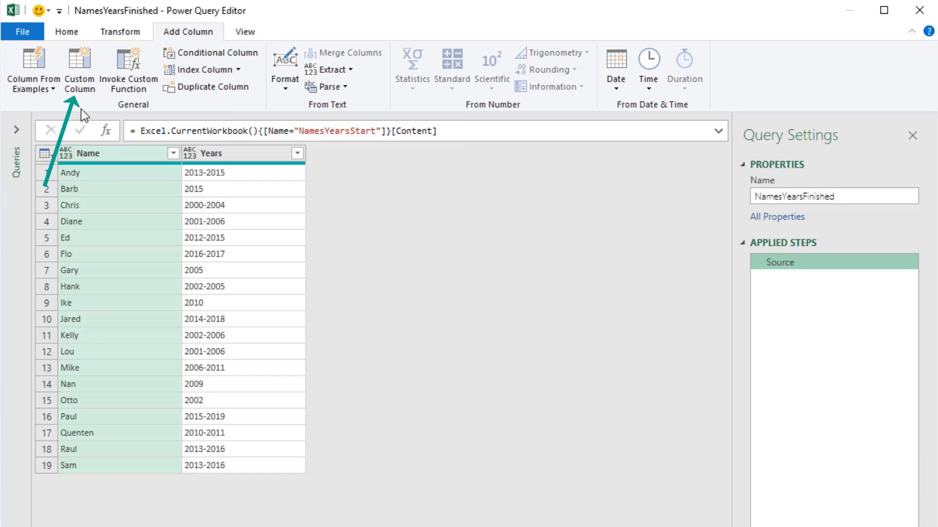
- Add a custom column named Year with the formula = {2013..2015}
{"action": "left_click", "coordinate": [79, 91]}
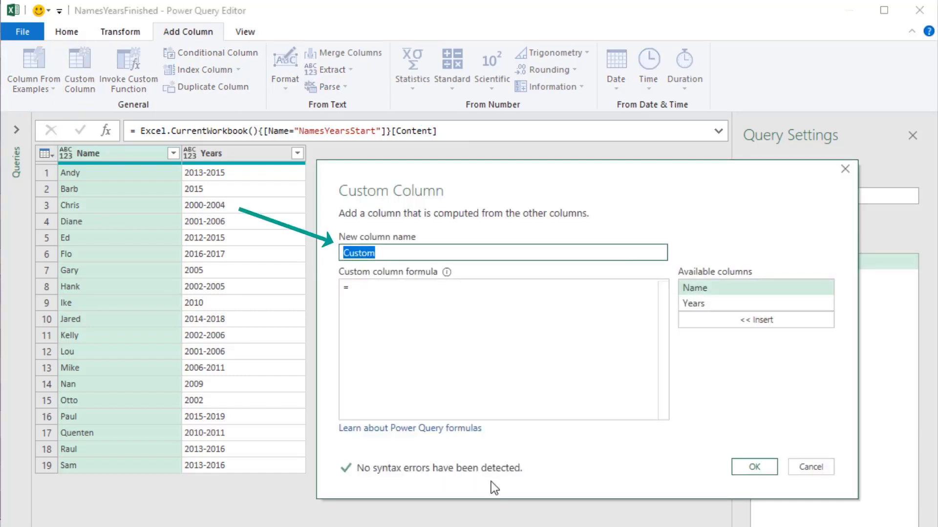
{"action": "type", "text": "Year"}
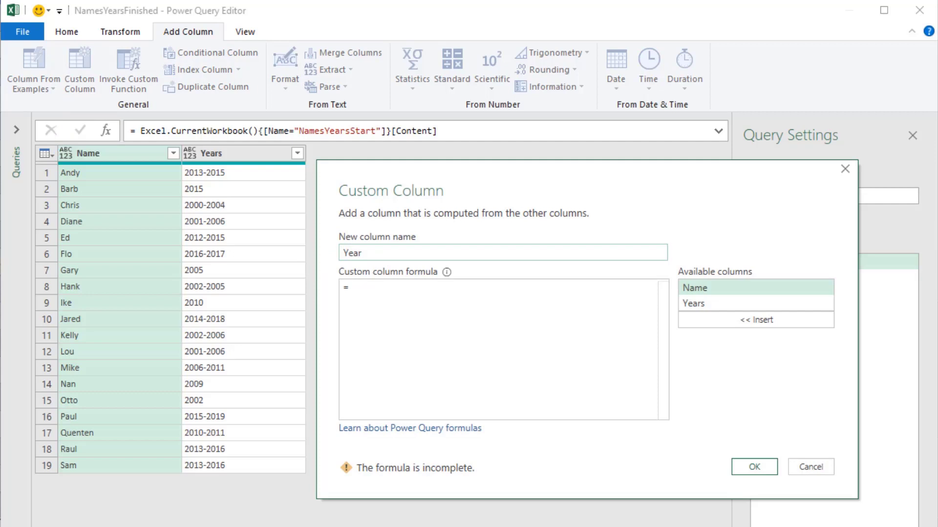
{"action": "left_click", "coordinate": [372, 289]}
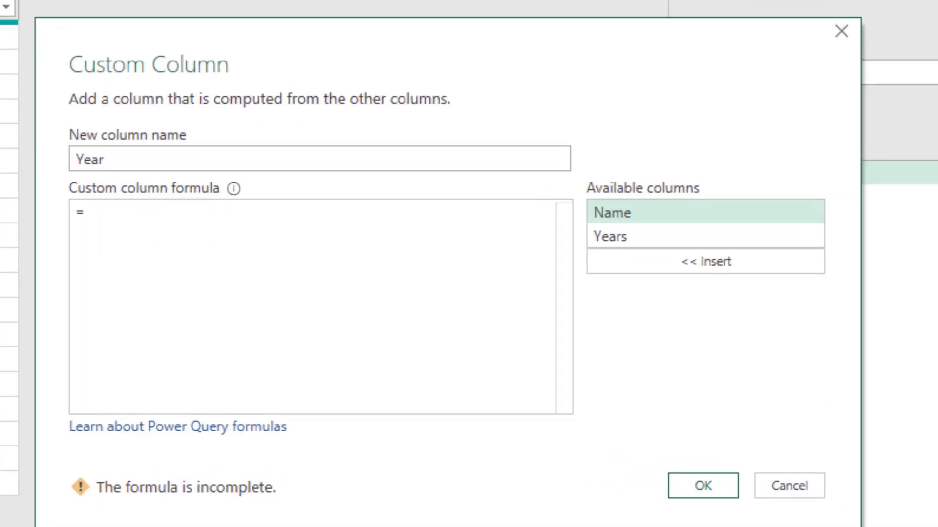
{"action": "type", "text": "{"}
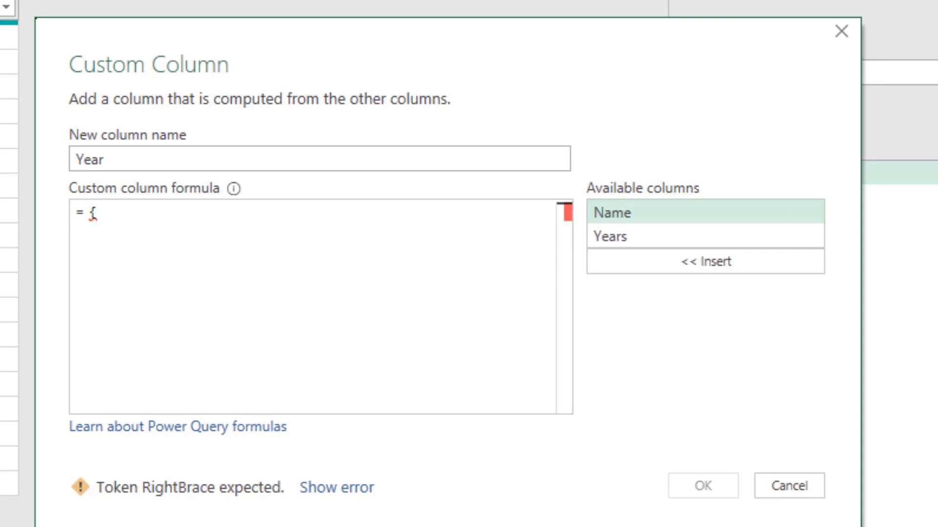
{"action": "type", "text": "20"}
{"action": "type", "text": "13"}
{"action": "type", "text": ".."}
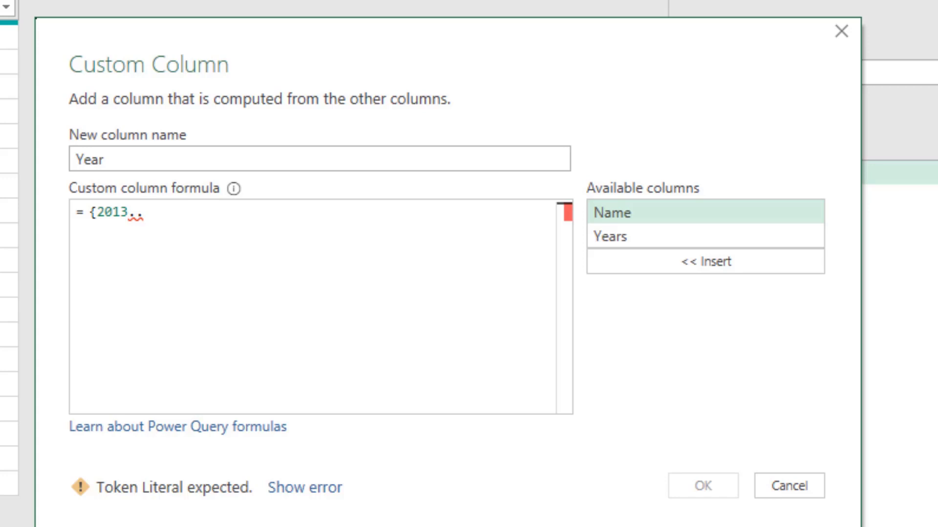
{"action": "type", "text": "2015"}
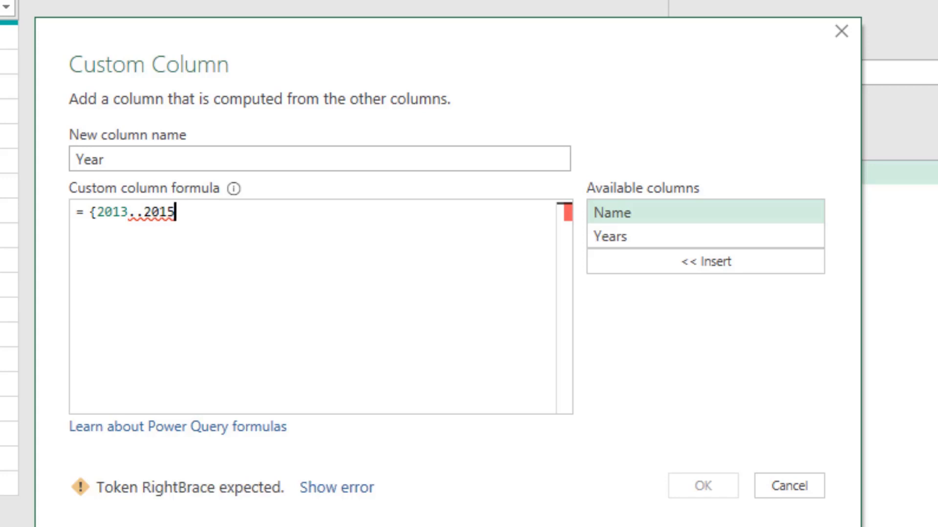
{"action": "type", "text": "}"}
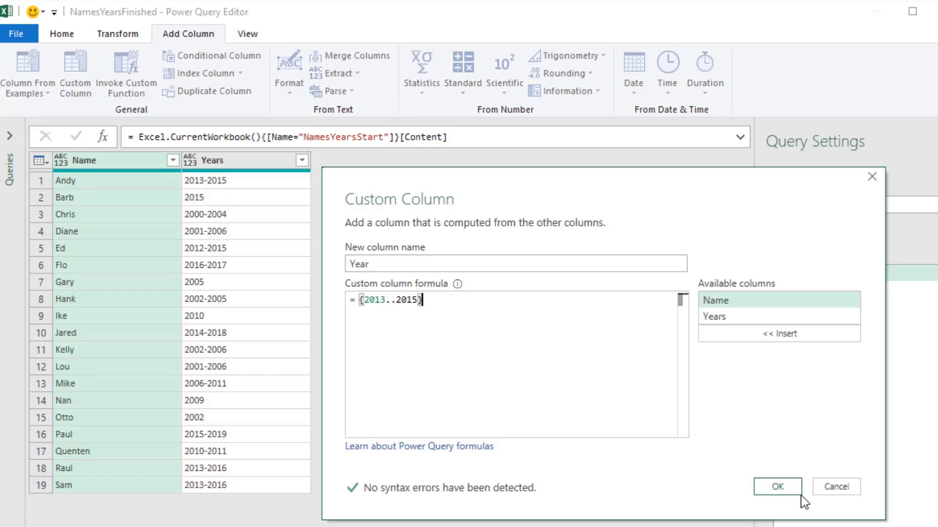
- Confirm the Year list column, then replace 2013 with Number.From(Text.Start([Years],4))
{"action": "left_click", "coordinate": [777, 487]}
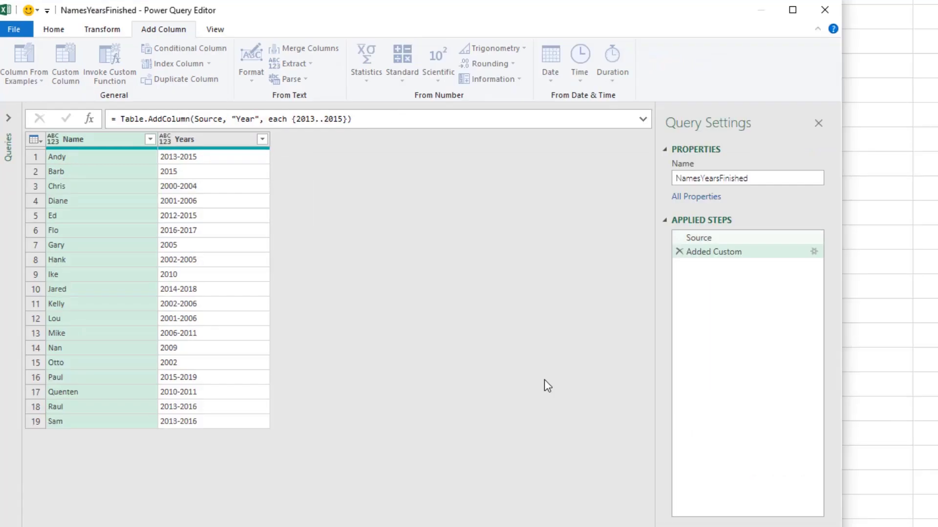
{"action": "left_click", "coordinate": [302, 159]}
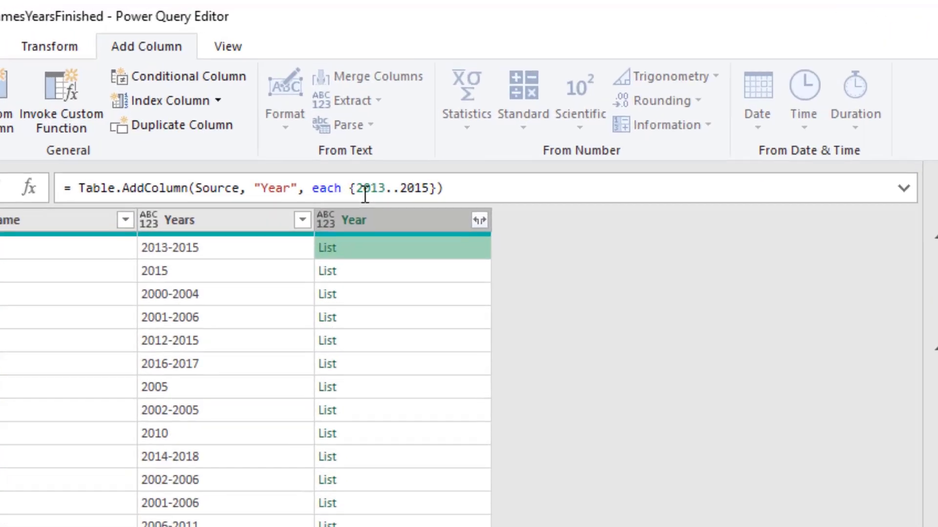
{"action": "double_click", "coordinate": [364, 192]}
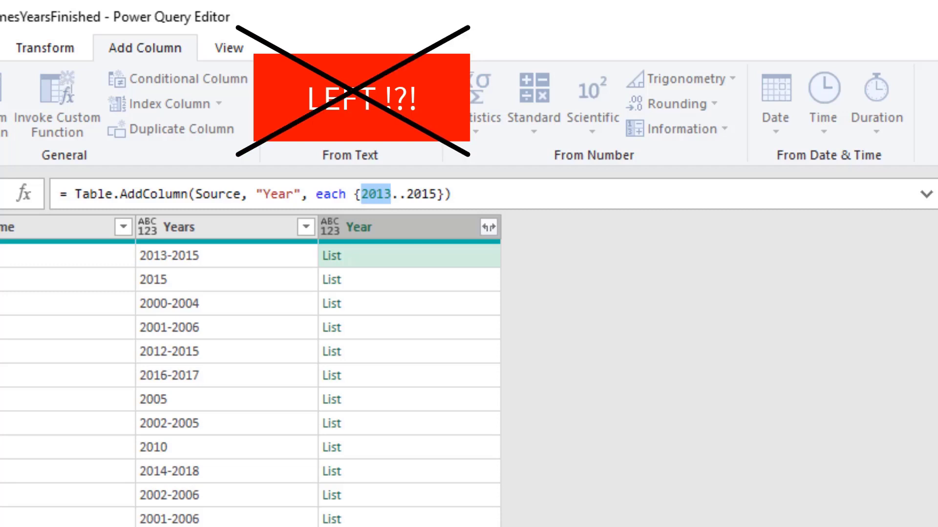
{"action": "type", "text": "Text"}
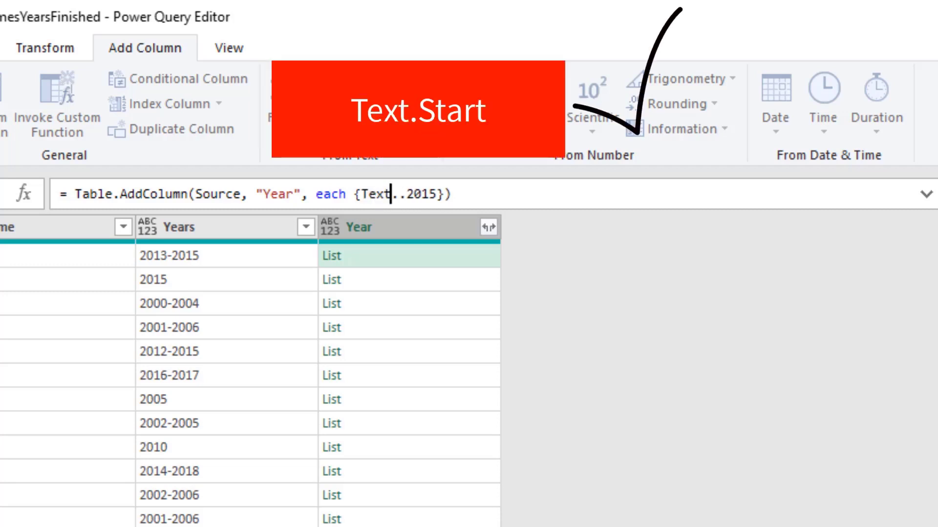
{"action": "type", "text": ".Start"}
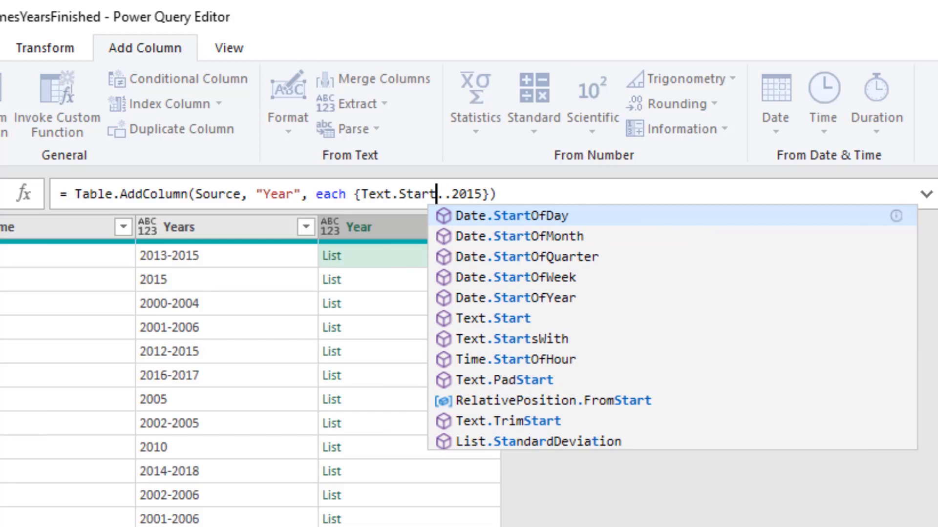
{"action": "type", "text": "("}
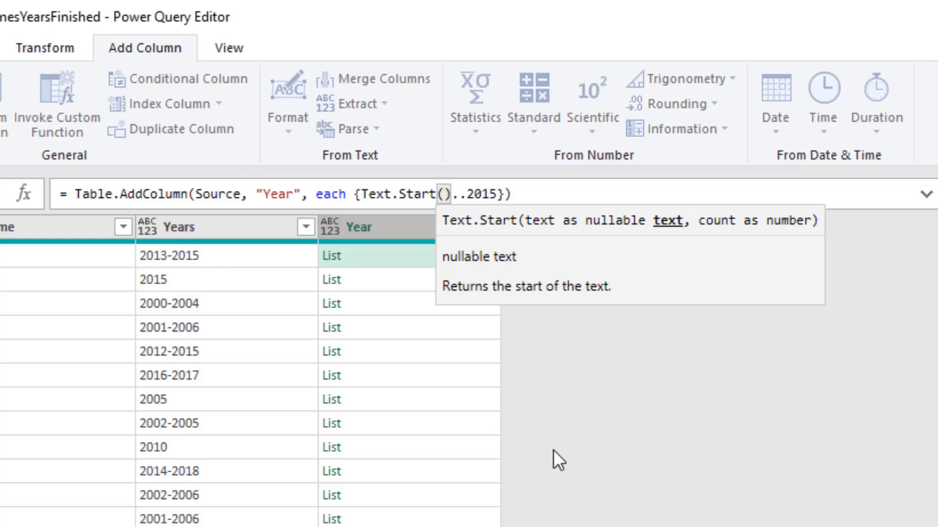
{"action": "type", "text": "[Y"}
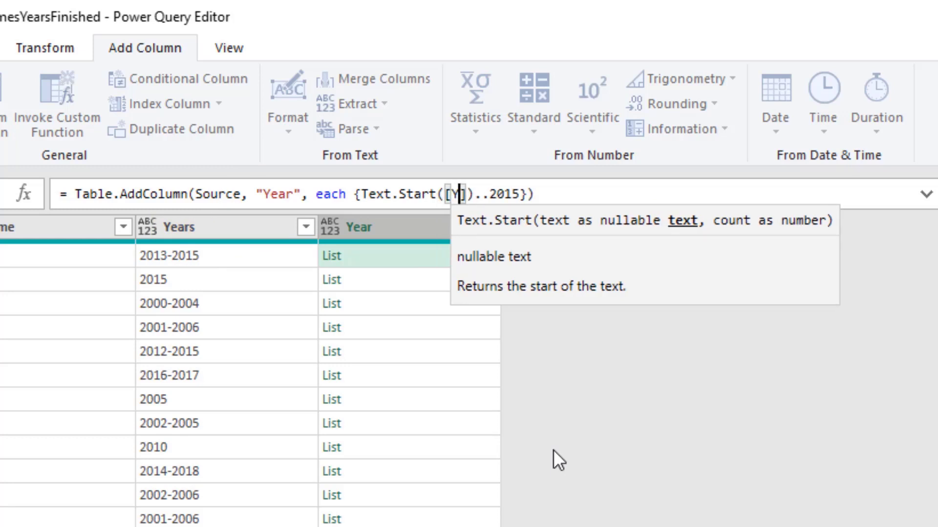
{"action": "type", "text": "ears]"}
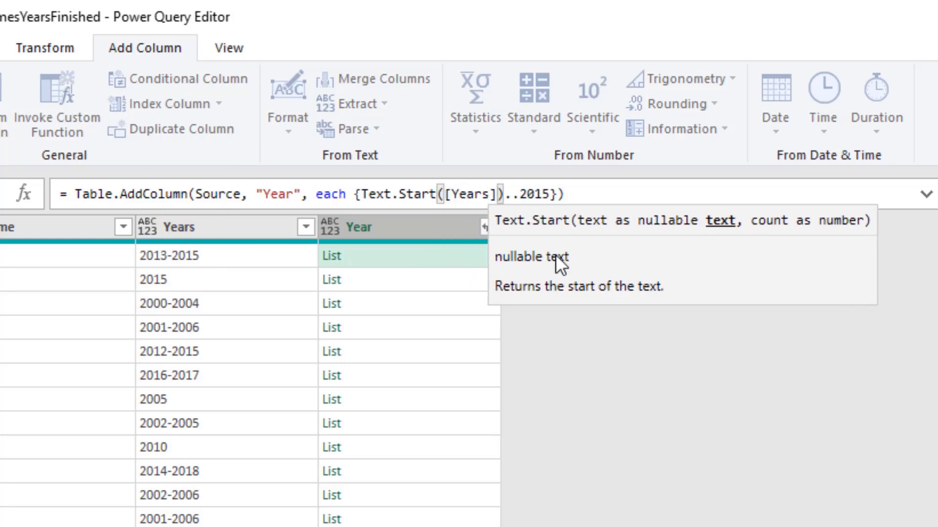
{"action": "type", "text": ","}
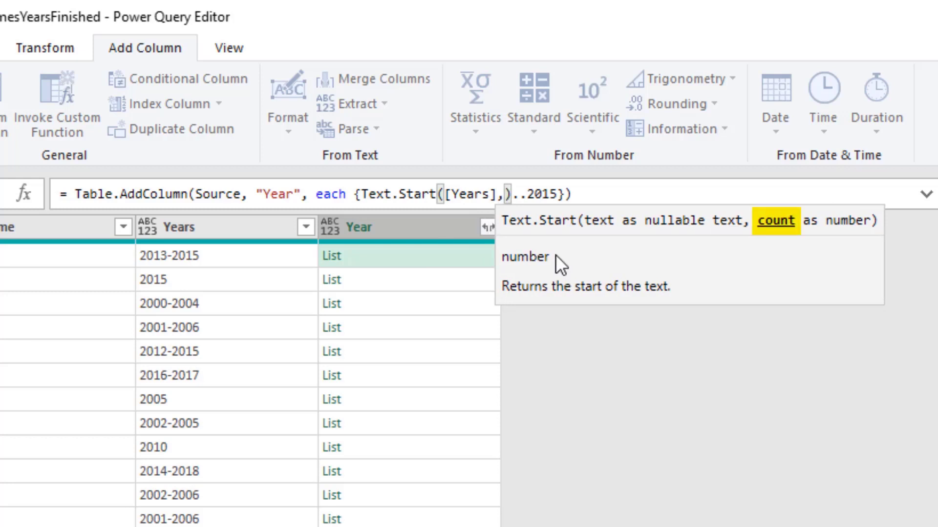
{"action": "type", "text": "4"}
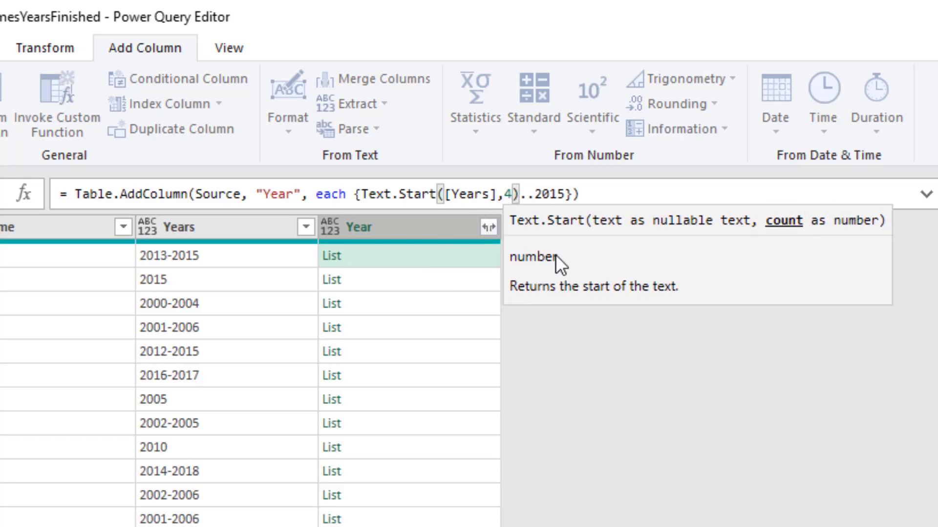
{"action": "left_click", "coordinate": [360, 195]}
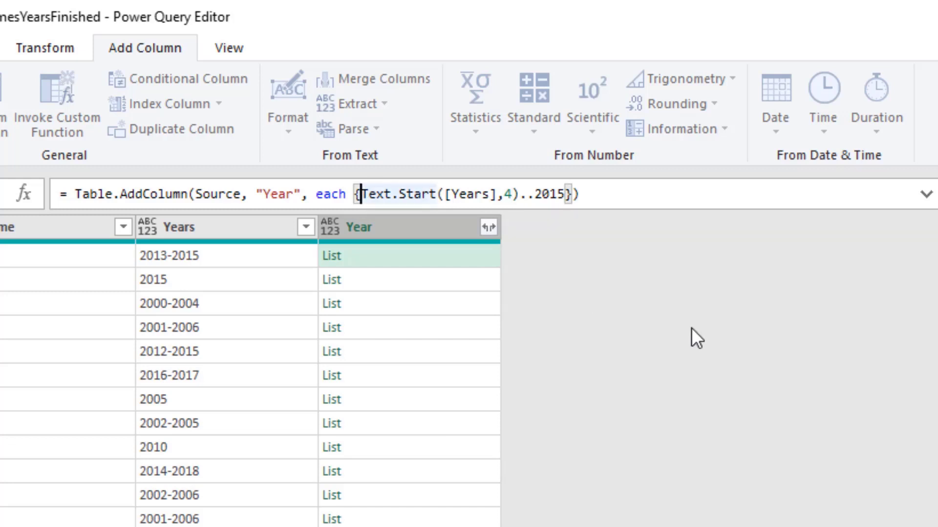
{"action": "type", "text": "Num"}
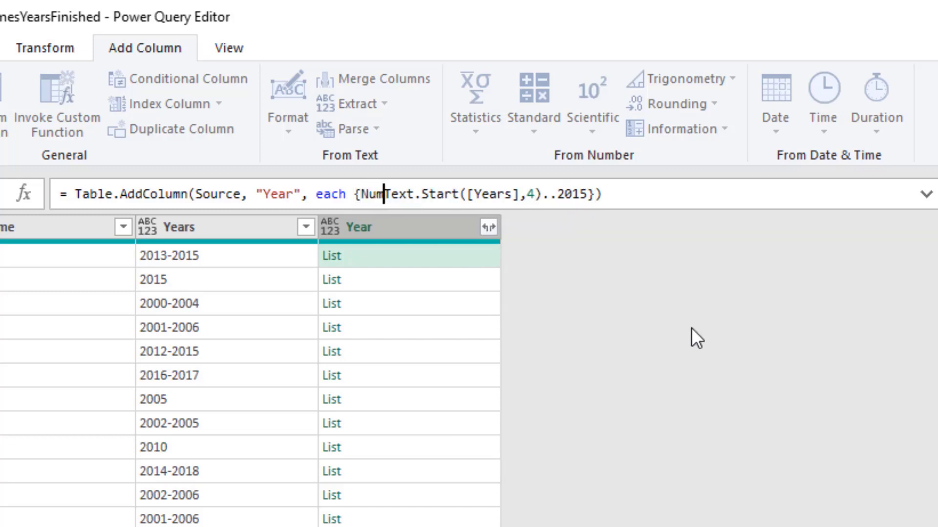
{"action": "type", "text": "ber.From("}
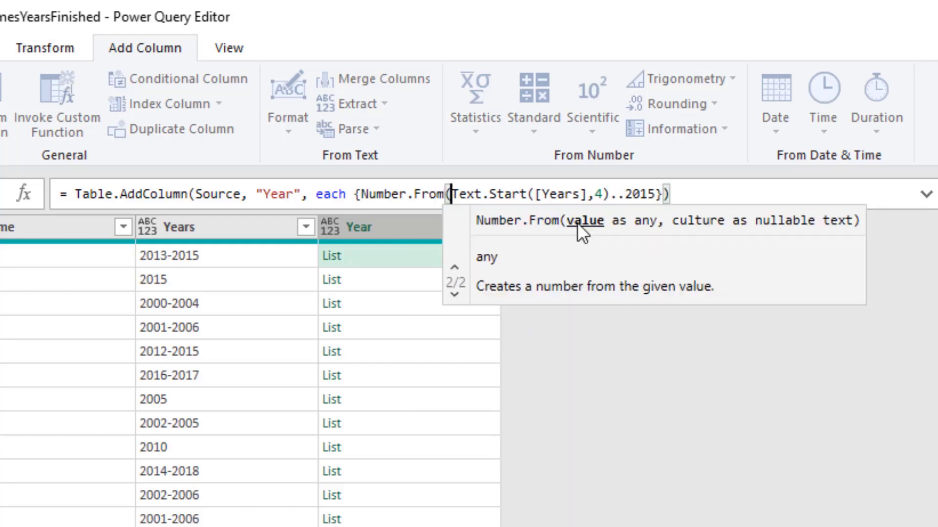
{"action": "left_click", "coordinate": [608, 198]}
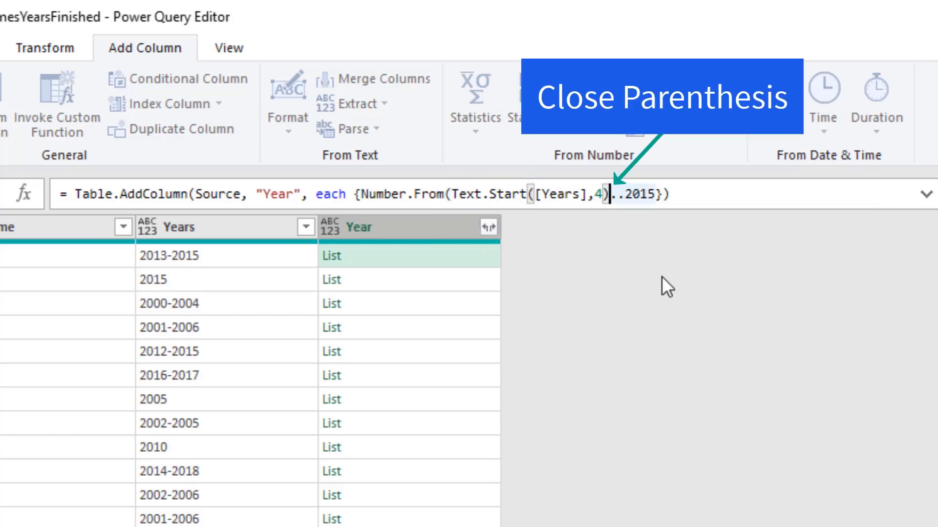
{"action": "type", "text": ")"}
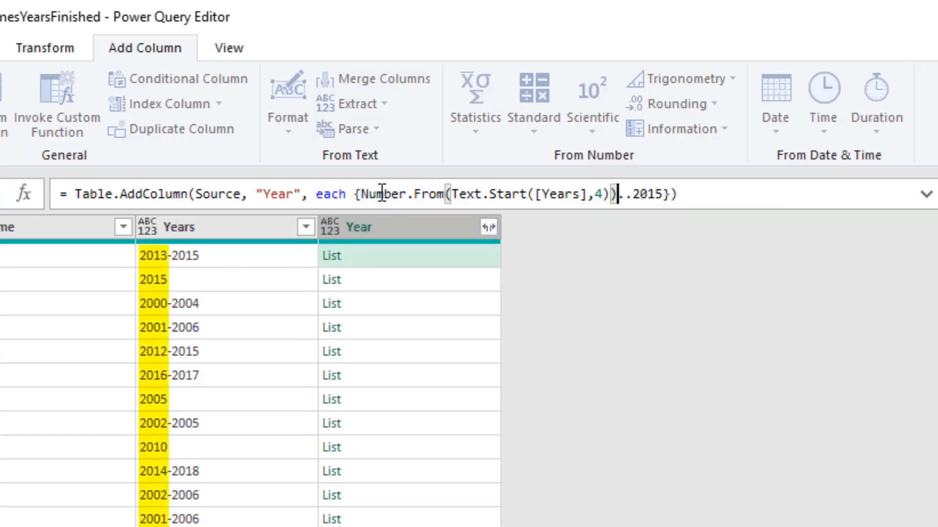
- Replace 2015 with Number.From(Text.End([Years],4)) and preview Andy's 2013–2015 list
{"action": "left_click_drag", "start_coordinate": [361, 194], "coordinate": [619, 197]}
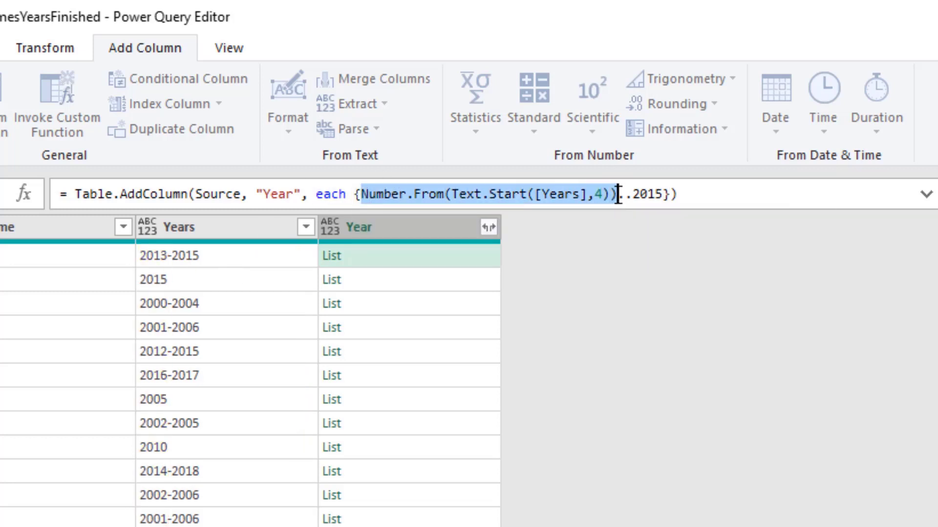
{"action": "key", "text": "ctrl+c"}
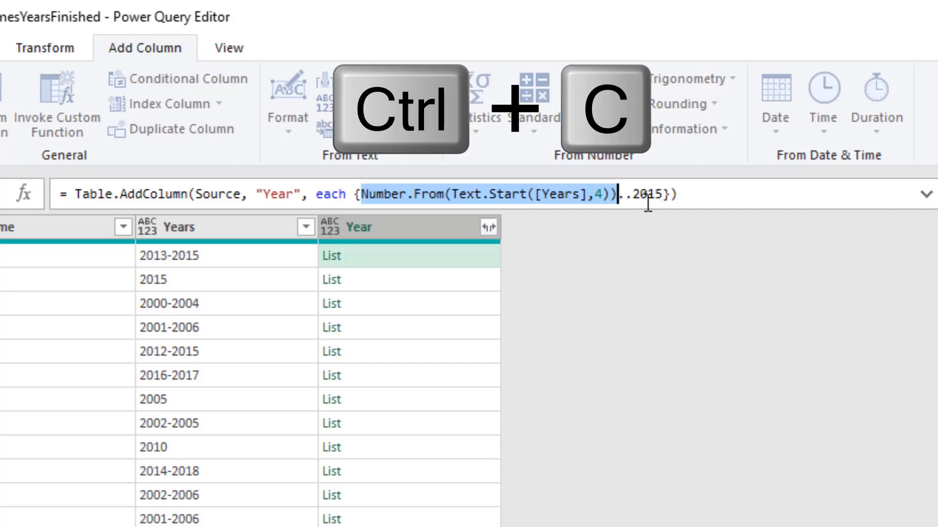
{"action": "left_click", "coordinate": [634, 196]}
{"action": "double_click", "coordinate": [635, 196]}
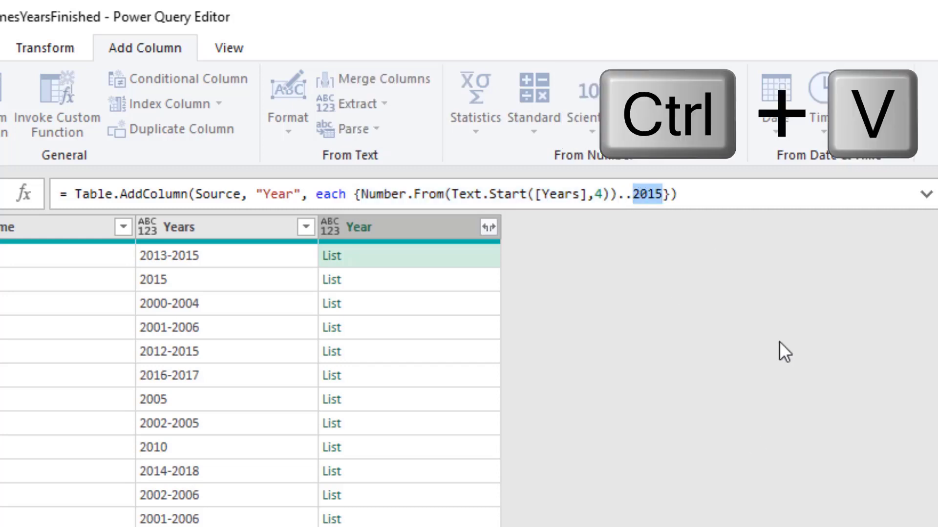
{"action": "key", "text": "ctrl+v"}
{"action": "double_click", "coordinate": [781, 194]}
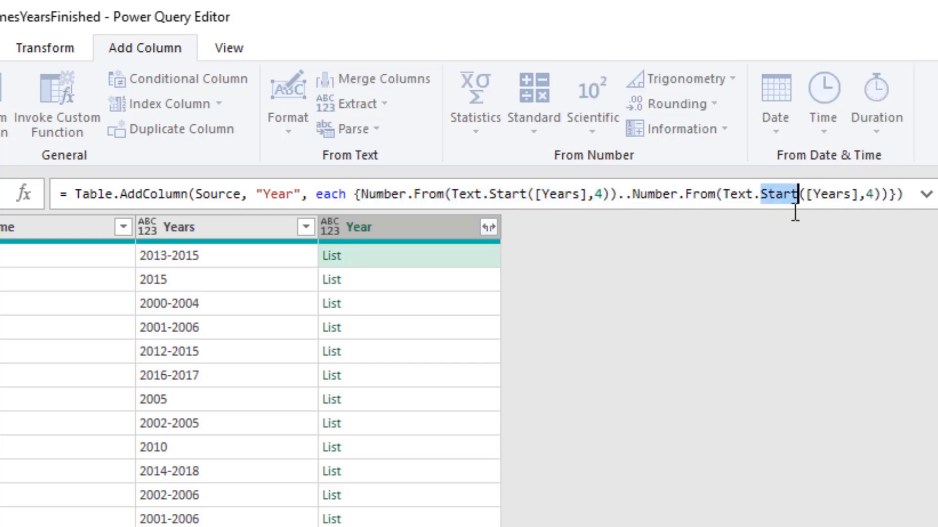
{"action": "type", "text": "E"}
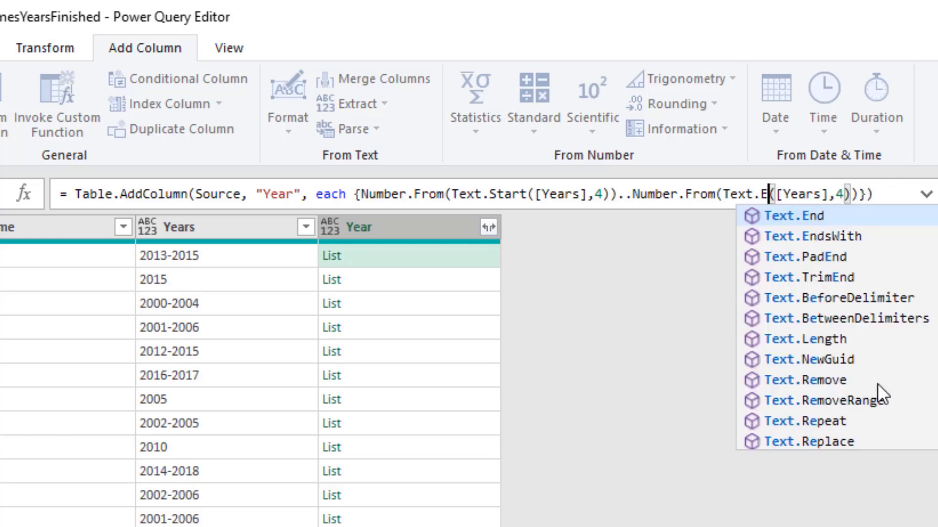
{"action": "type", "text": "nd"}
{"action": "left_click", "coordinate": [903, 196]}
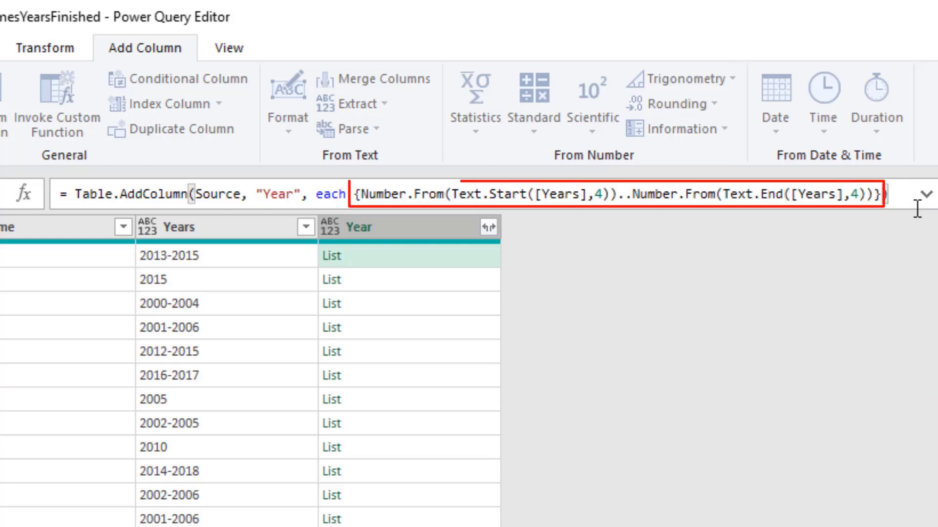
{"action": "key", "text": "Return"}
{"action": "left_click", "coordinate": [328, 156]}
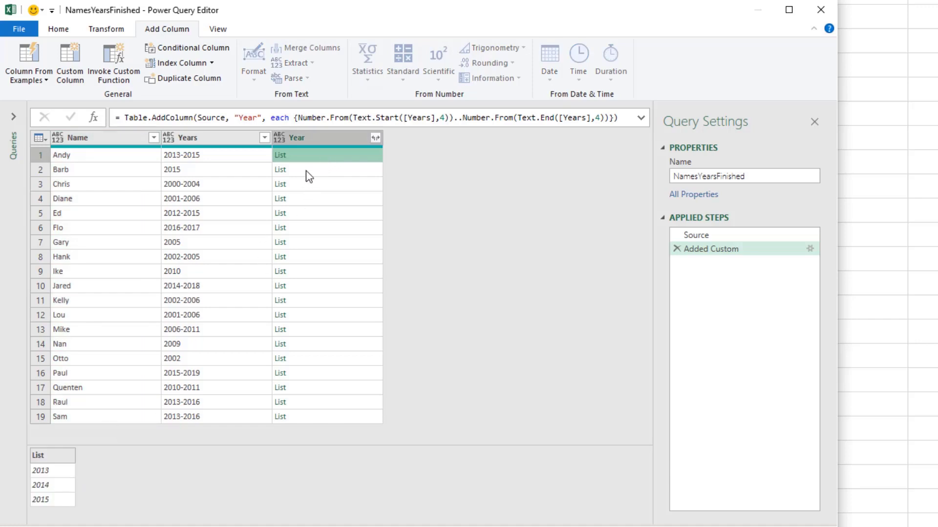
- Expand the Year lists to new rows and keep only the Year and Name columns
{"action": "left_click", "coordinate": [305, 170]}
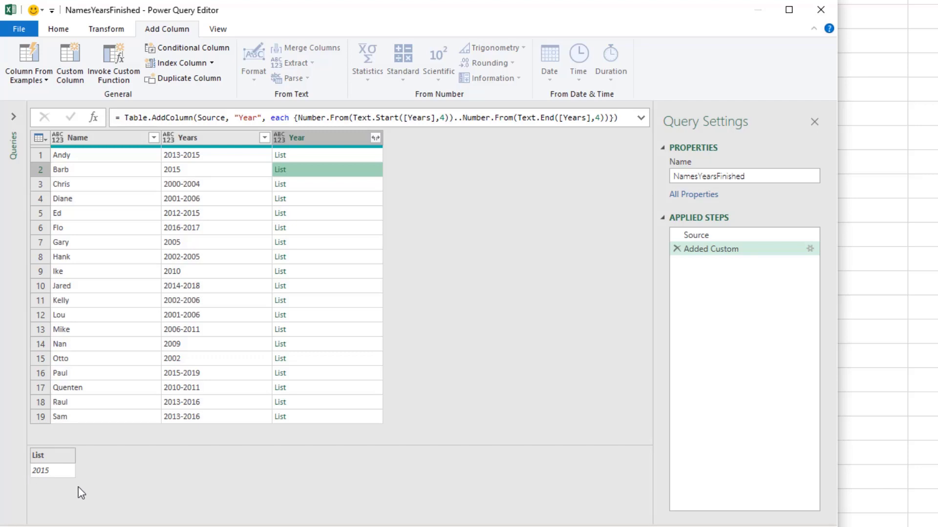
{"action": "left_click", "coordinate": [377, 136]}
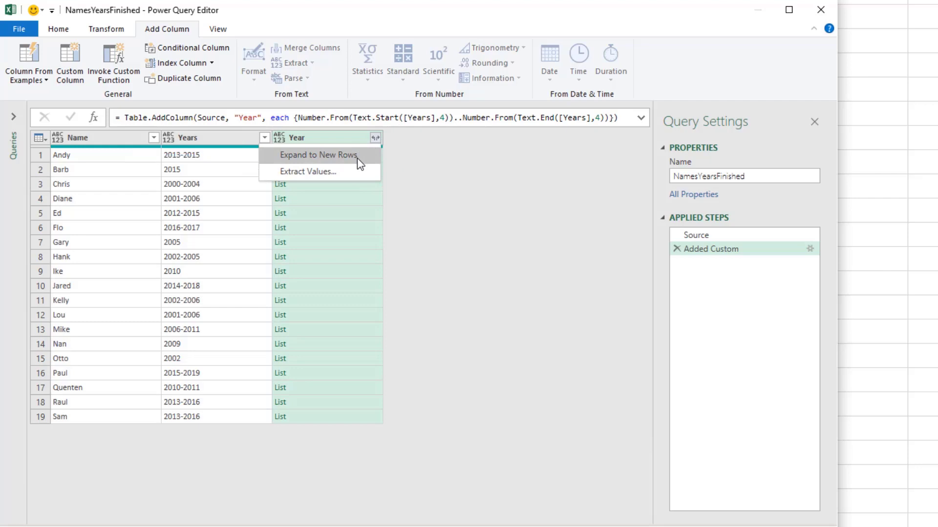
{"action": "left_click", "coordinate": [356, 156]}
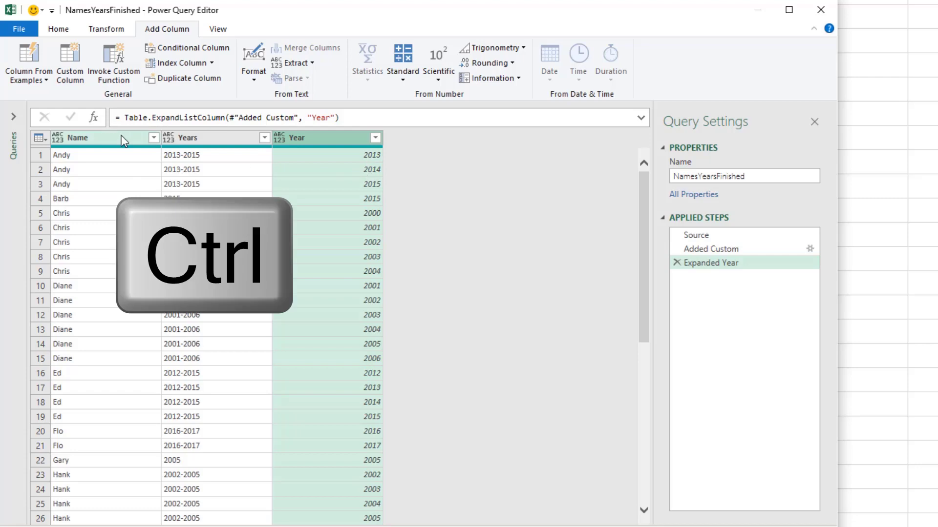
{"action": "left_click", "coordinate": [107, 144], "text": "ctrl"}
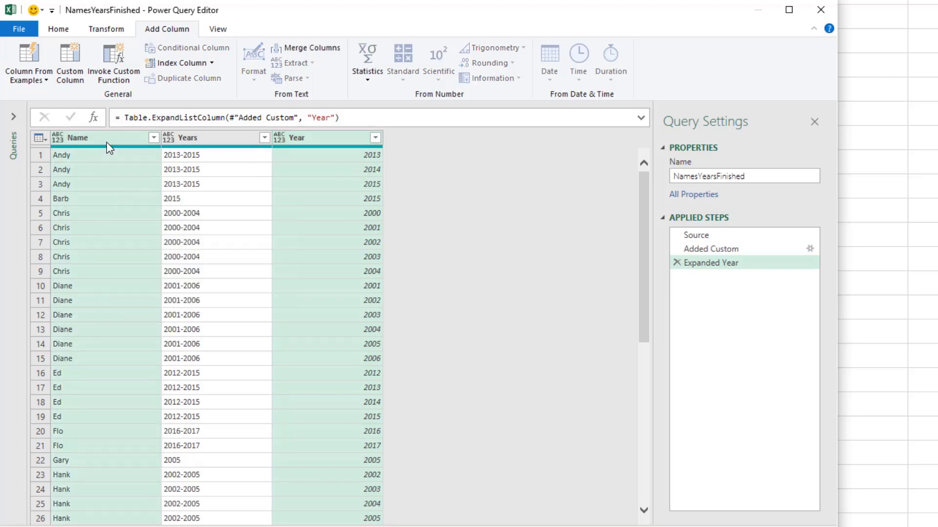
{"action": "right_click", "coordinate": [109, 144]}
{"action": "left_click", "coordinate": [150, 186]}
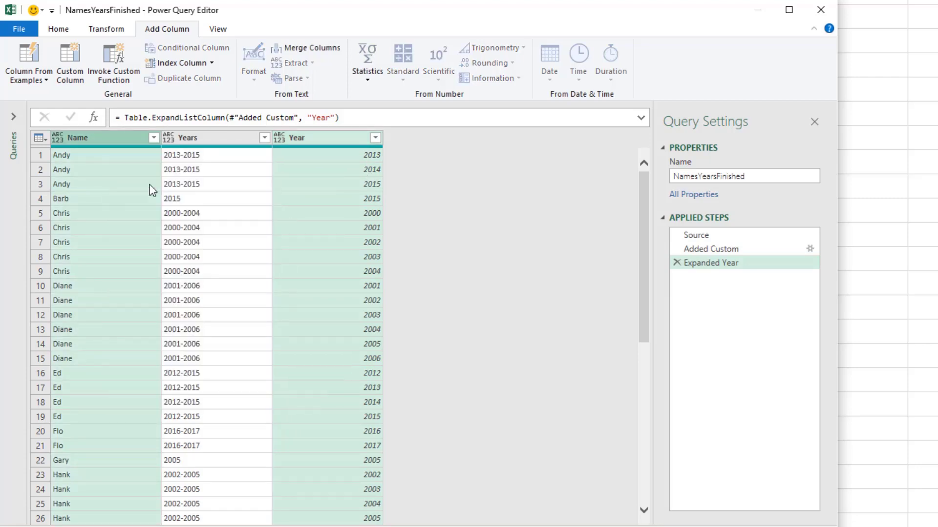
- Set the Year column to Whole Number and the Name column to Text
{"action": "left_click", "coordinate": [57, 139]}
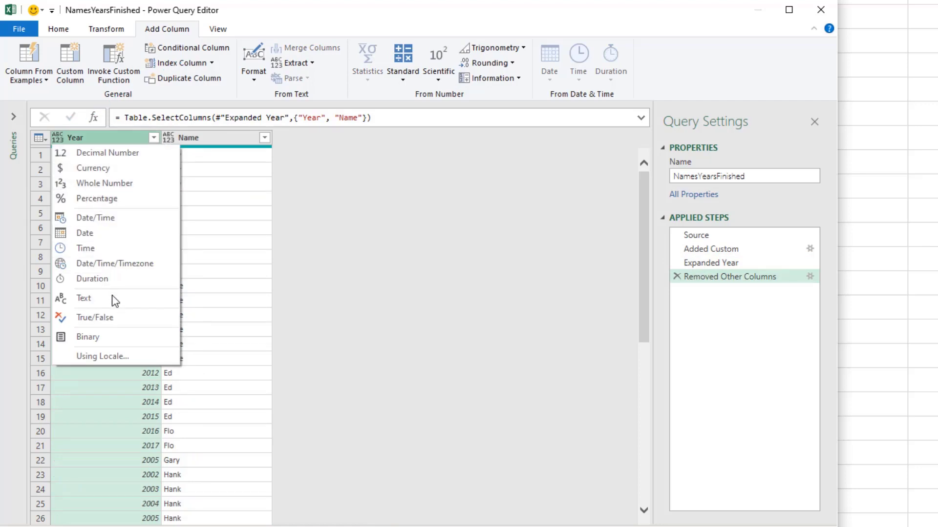
{"action": "left_click", "coordinate": [101, 184]}
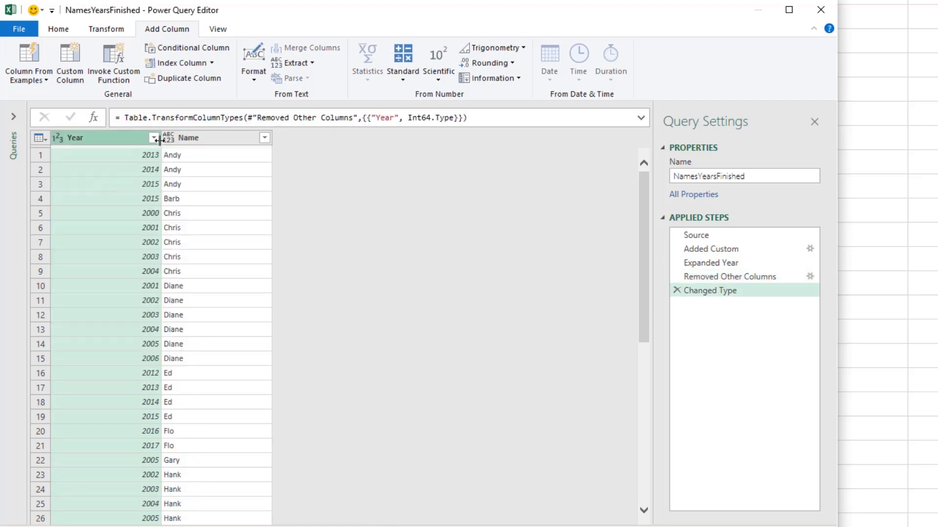
{"action": "left_click", "coordinate": [169, 139]}
{"action": "left_click", "coordinate": [215, 298]}
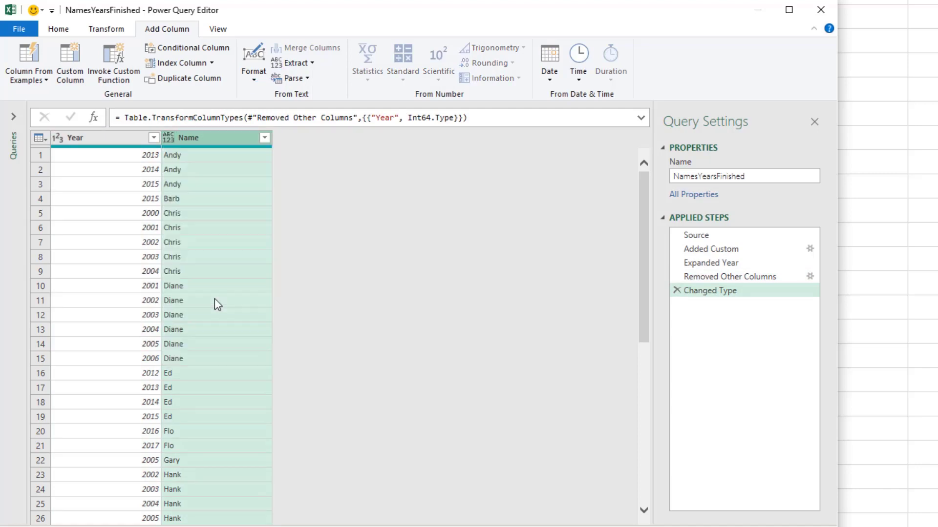
{"action": "left_click", "coordinate": [704, 250]}
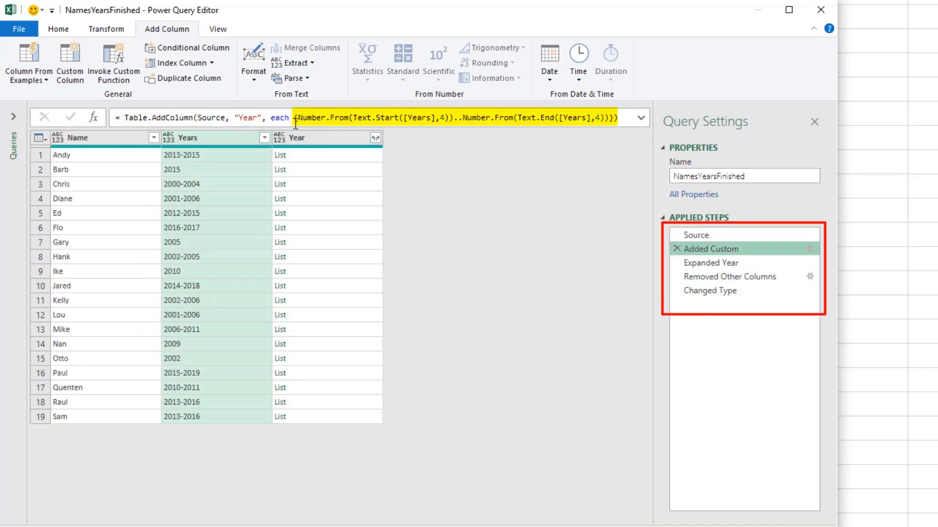
{"action": "left_click", "coordinate": [58, 28]}
- Load the query as a table on the existing worksheet at cell $D$1
{"action": "left_click", "coordinate": [29, 81]}
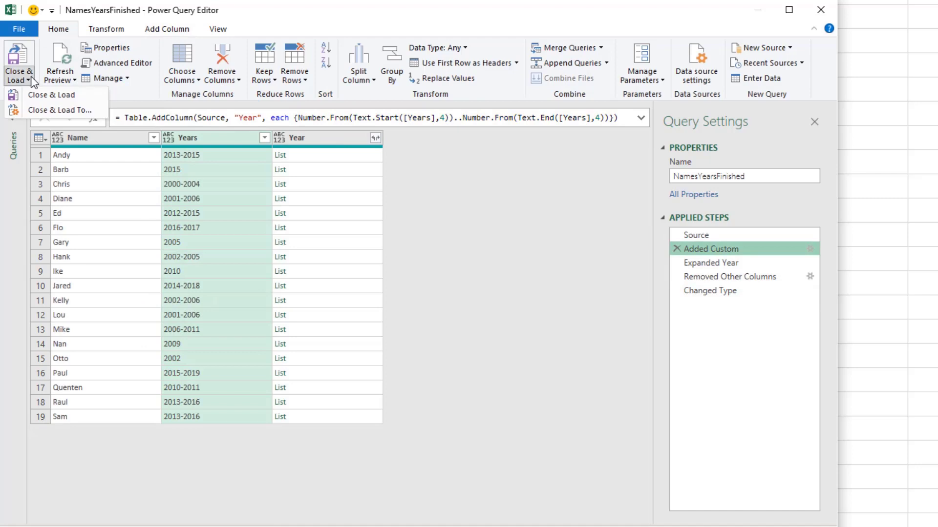
{"action": "left_click", "coordinate": [54, 110]}
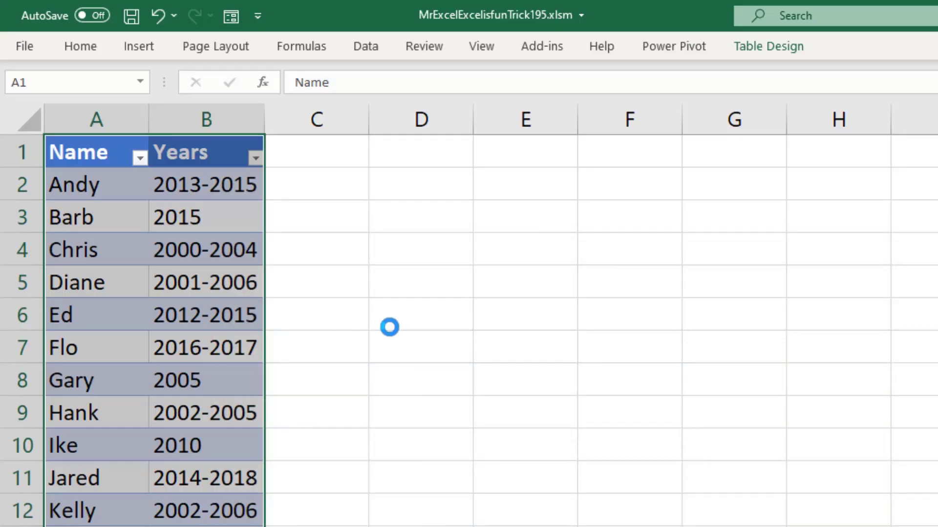
{"action": "left_click", "coordinate": [128, 339]}
{"action": "left_click", "coordinate": [413, 148]}
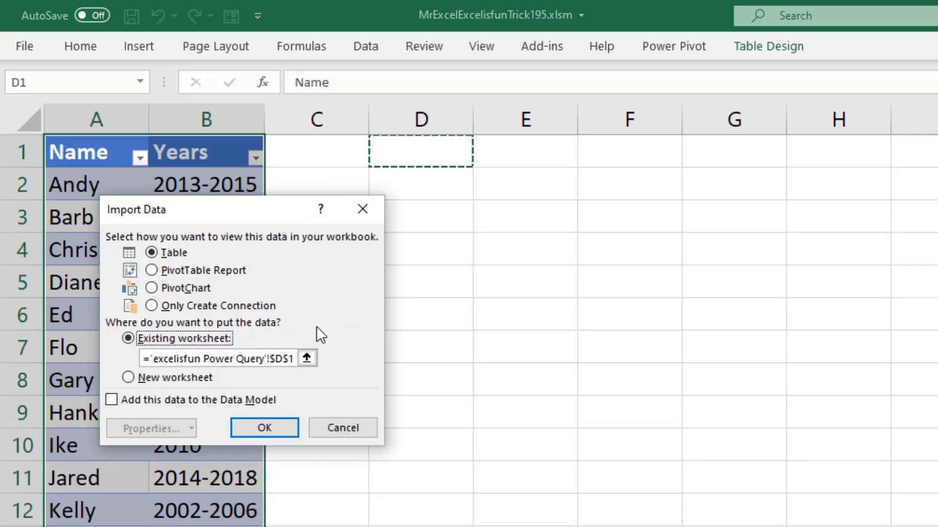
{"action": "left_click", "coordinate": [266, 417]}
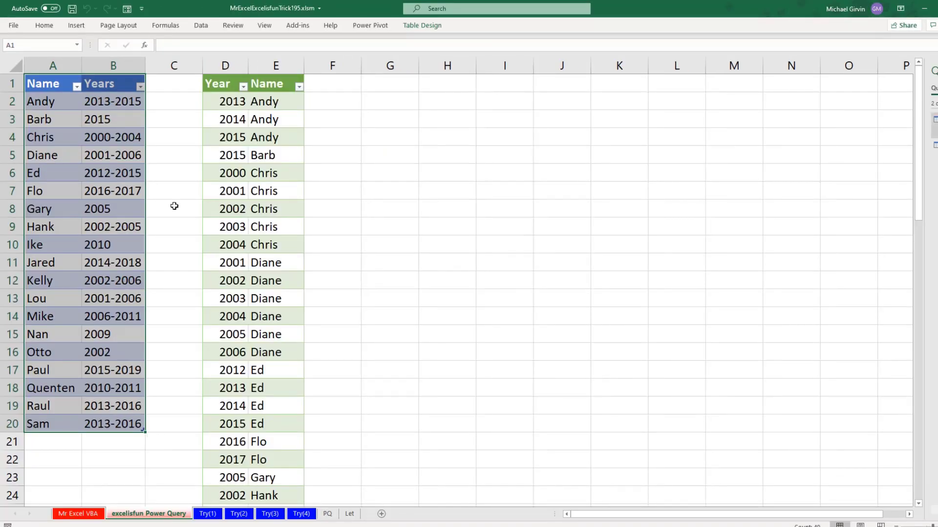
{"action": "left_click", "coordinate": [94, 104]}
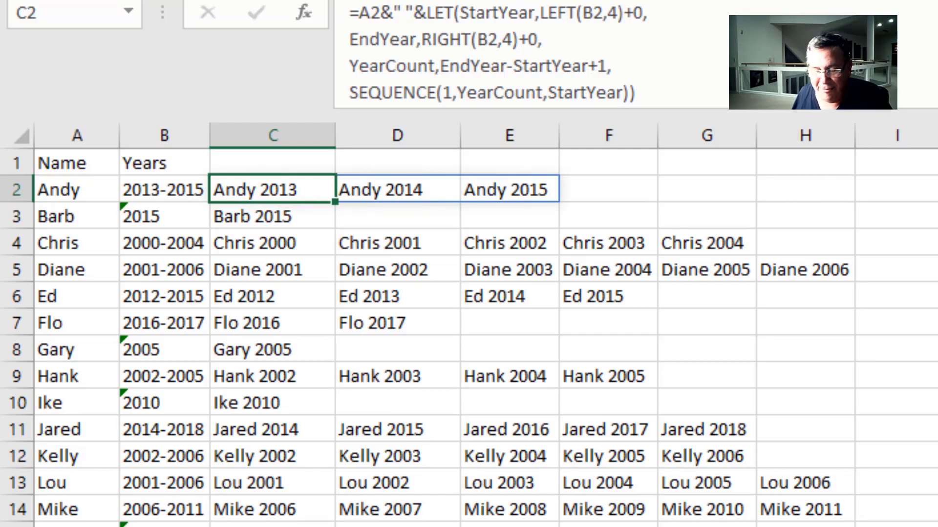
- Enter the LET/SEQUENCE formula in C2 and change Andy's range in B2 to 2013-2019
{"action": "key", "text": "F2"}
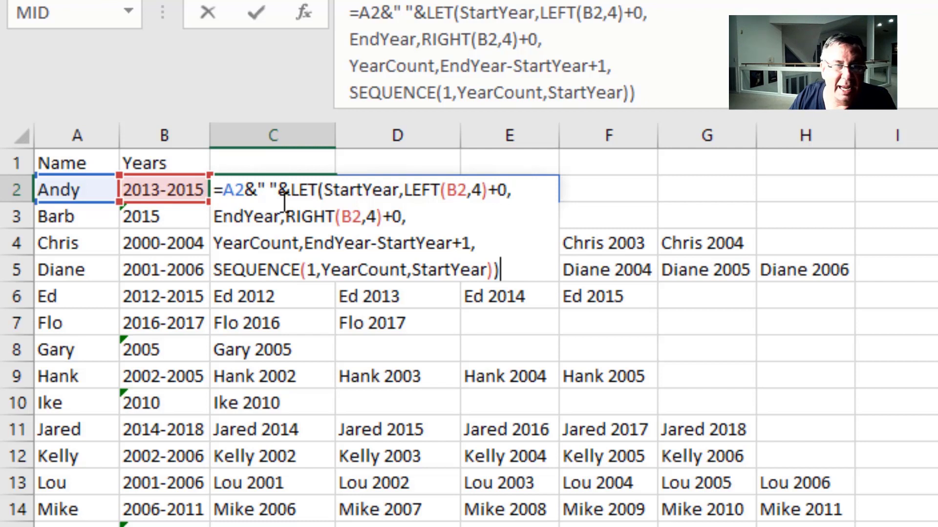
{"action": "key", "text": "Return"}
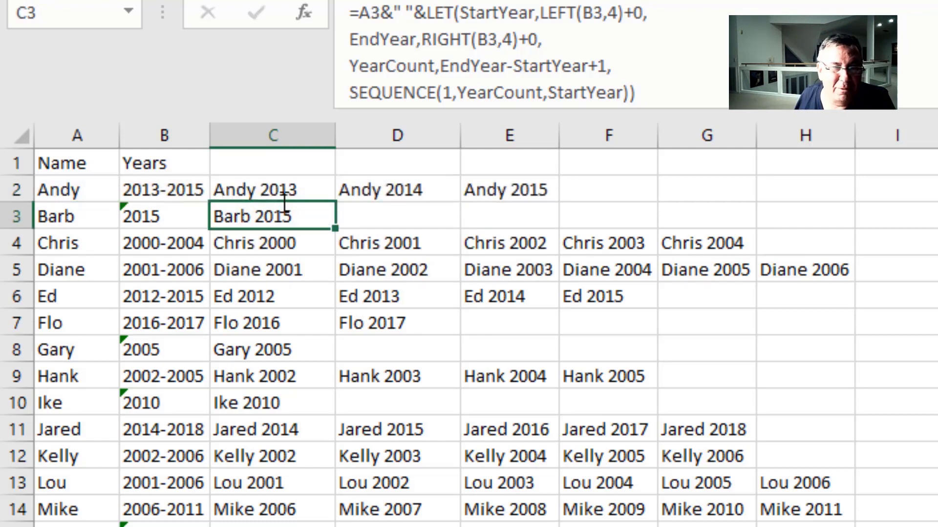
{"action": "left_click", "coordinate": [164, 184]}
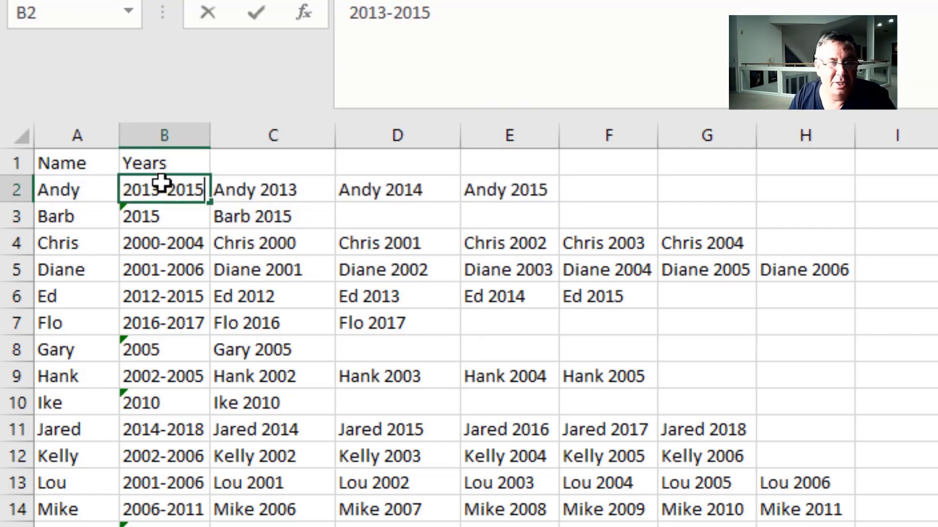
{"action": "key", "text": "BackSpace"}
{"action": "key", "text": "BackSpace"}
{"action": "type", "text": "19"}
{"action": "key", "text": "ctrl+Return"}
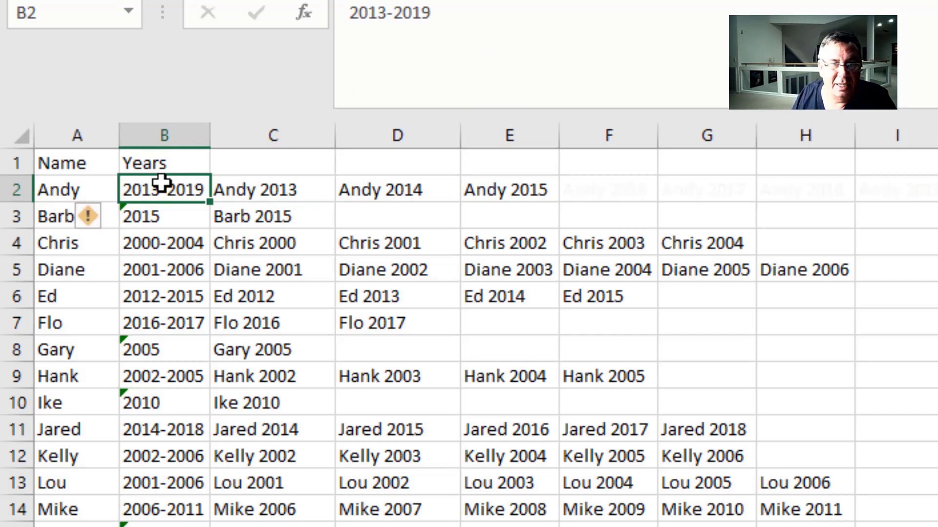
{"action": "key", "text": "Return"}
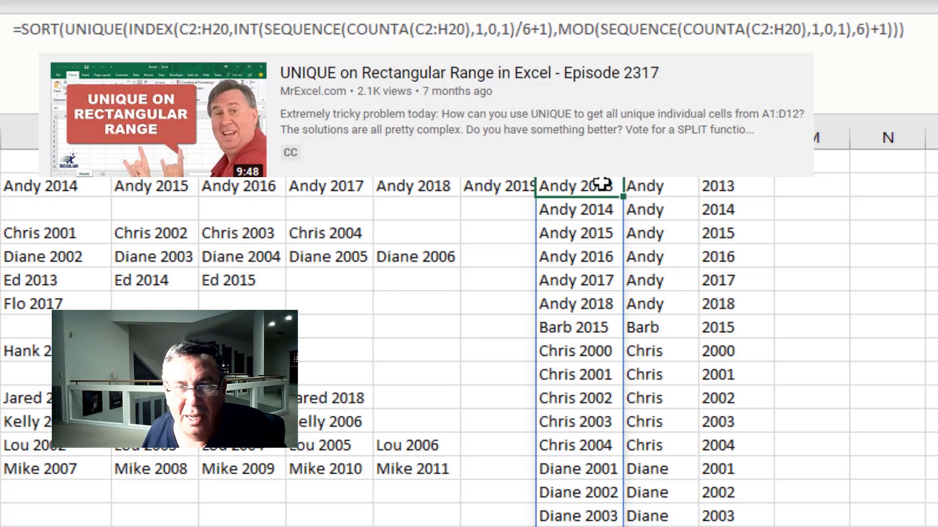
- Inspect the K2 LEFT(J2#,LEN(J2#)-5) name formula and the column L RIGHT(J2#,4) year formula
{"action": "left_click", "coordinate": [636, 186]}
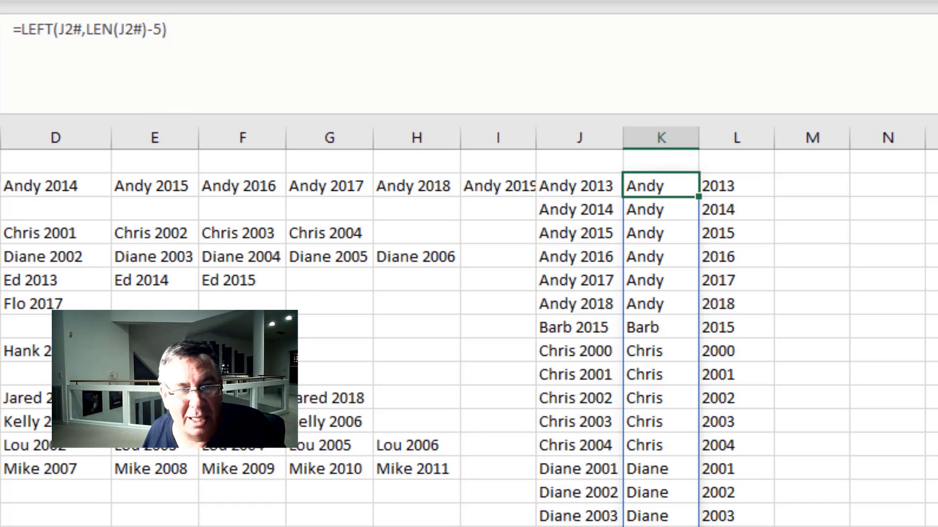
{"action": "left_click", "coordinate": [717, 192]}
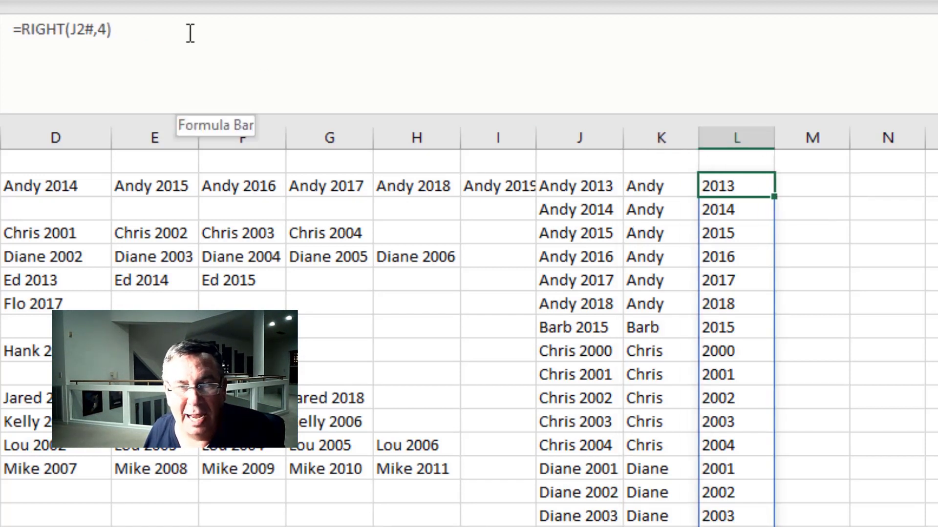